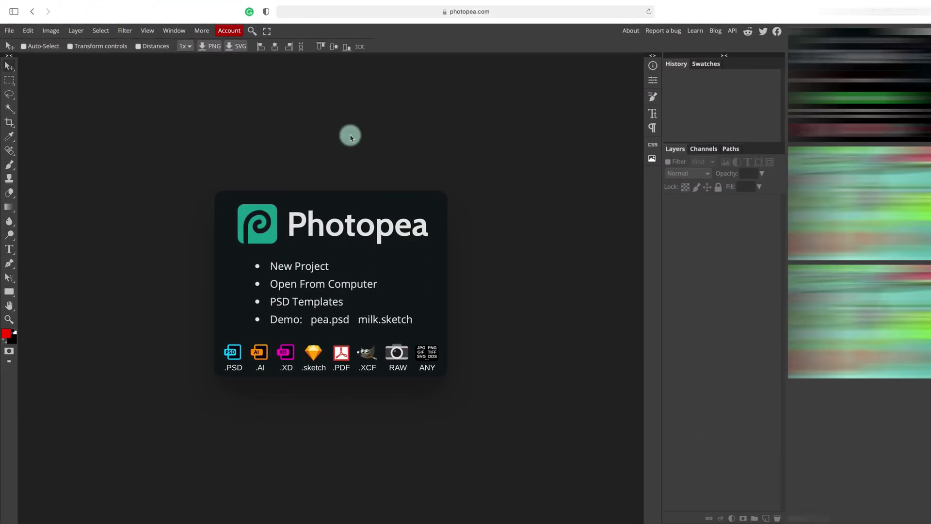
- Create a new blank white 1920 × 1080 document using the Full HD screen preset
click(10, 31)
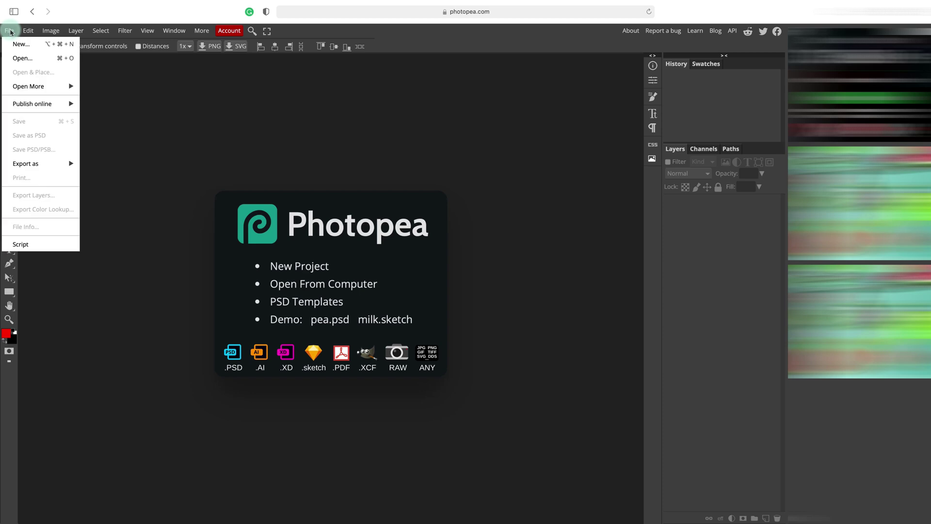
click(15, 44)
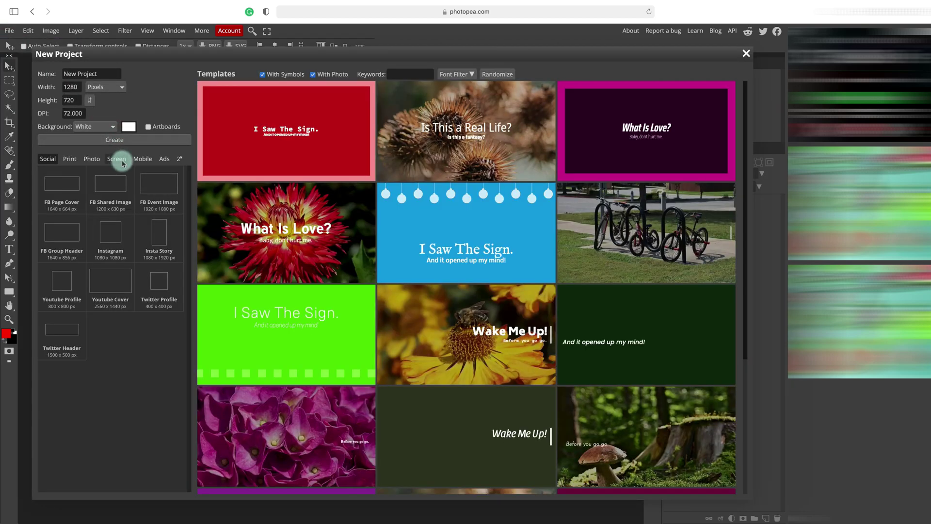
click(123, 164)
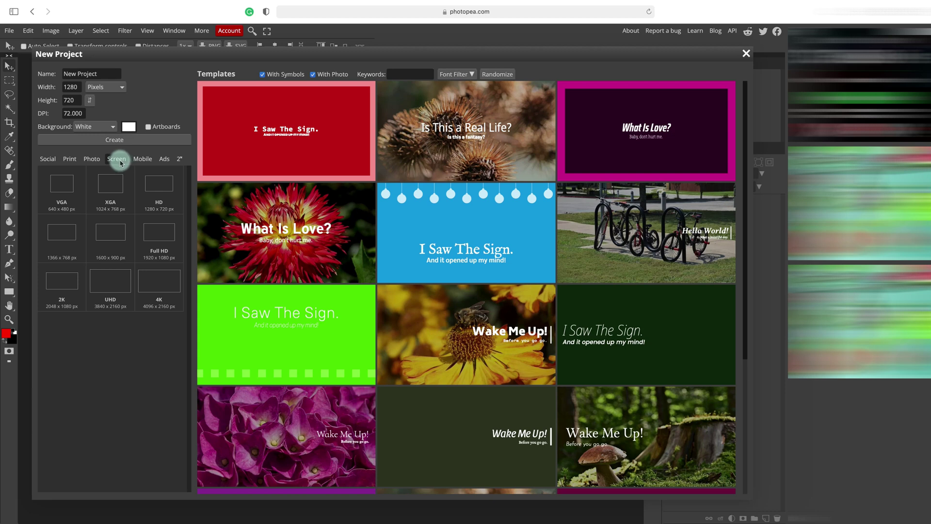
click(161, 244)
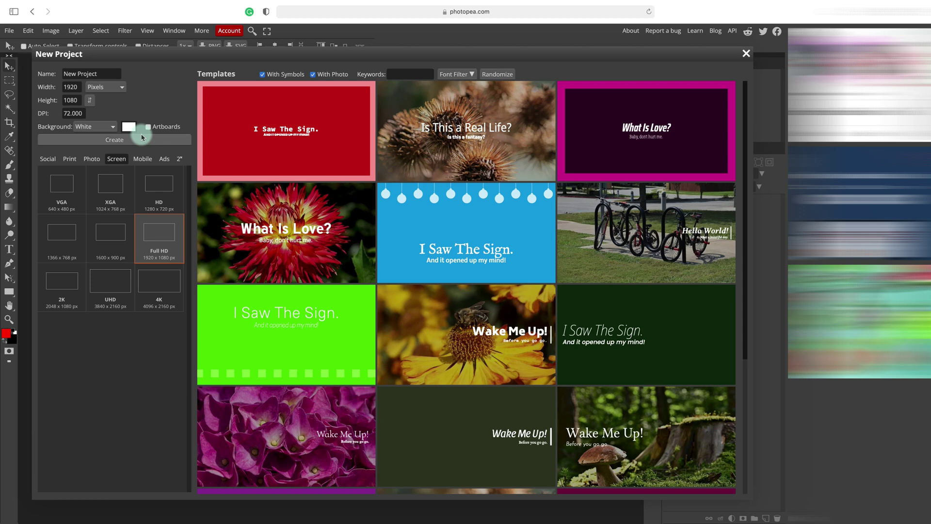
click(116, 140)
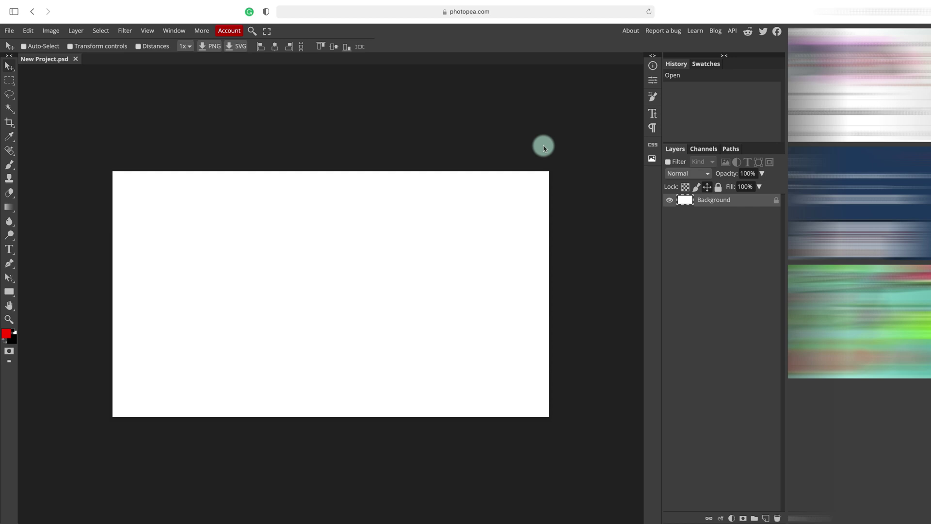
- Search the stock photo gallery for 'game' images
click(653, 160)
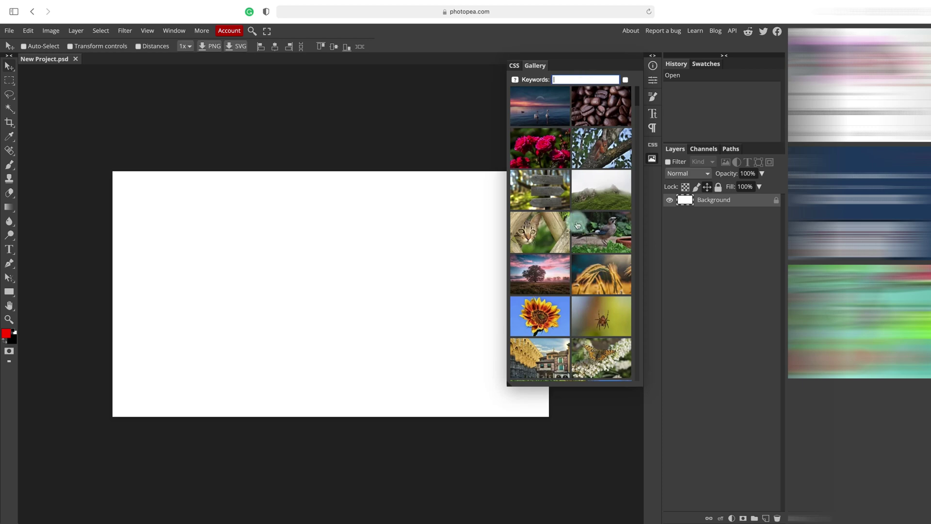
scroll(577, 225, down, 15)
scroll(577, 225, down, 10)
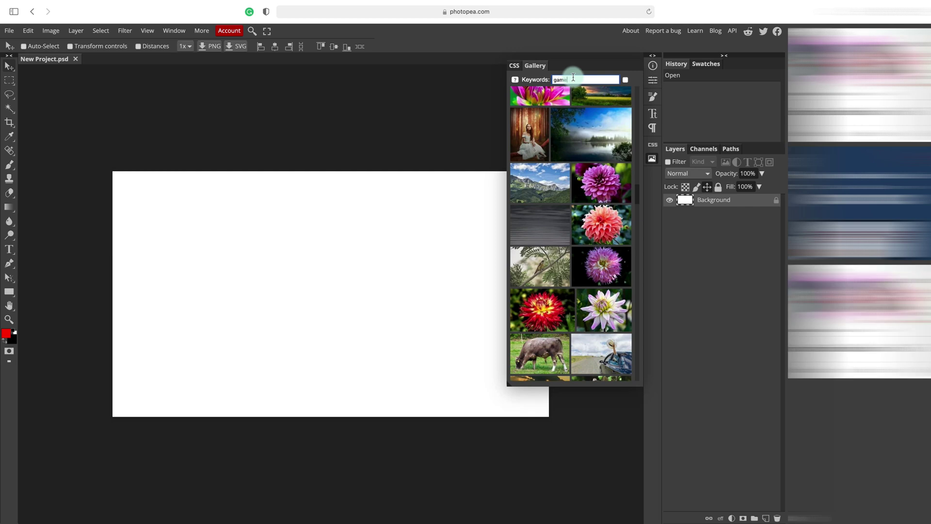
key(Return)
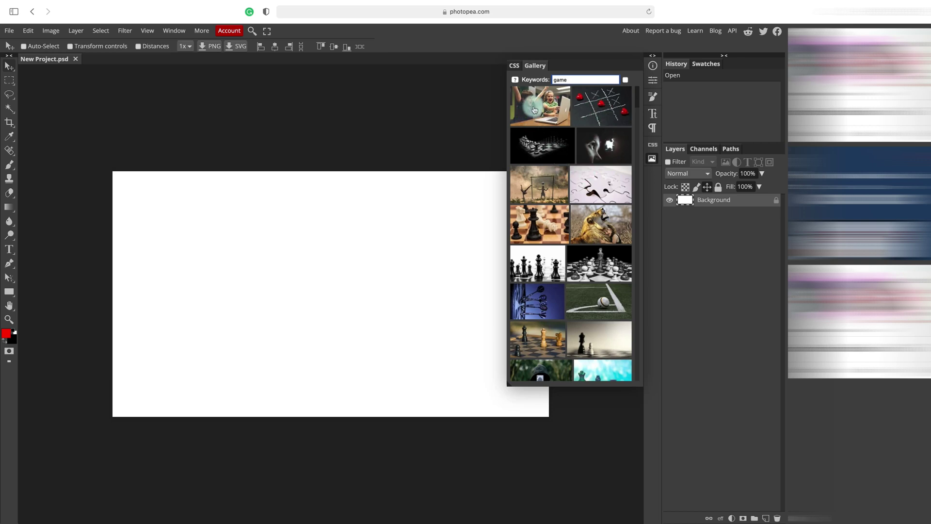
scroll(570, 213, down, 5)
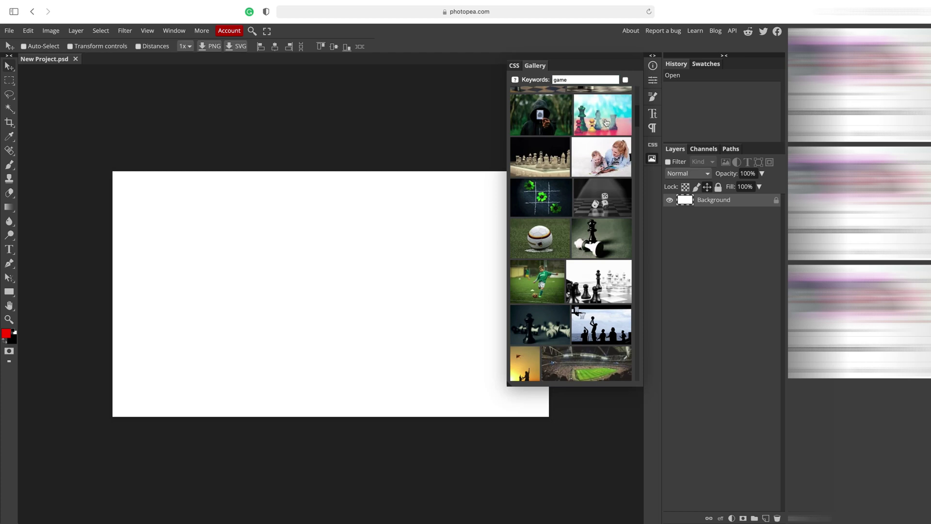
- Place the colourful chess-pieces photo on the canvas and delete the leftover placed layers
drag(606, 122, 361, 262)
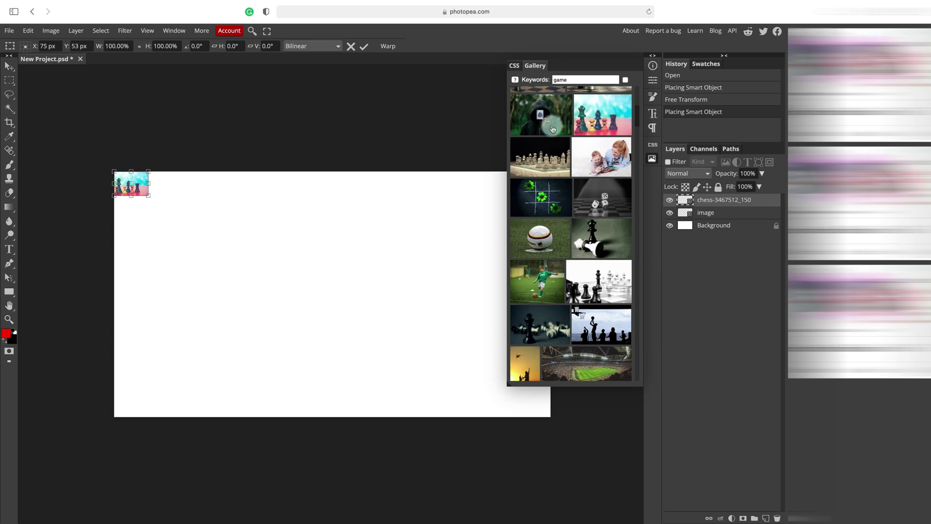
click(596, 123)
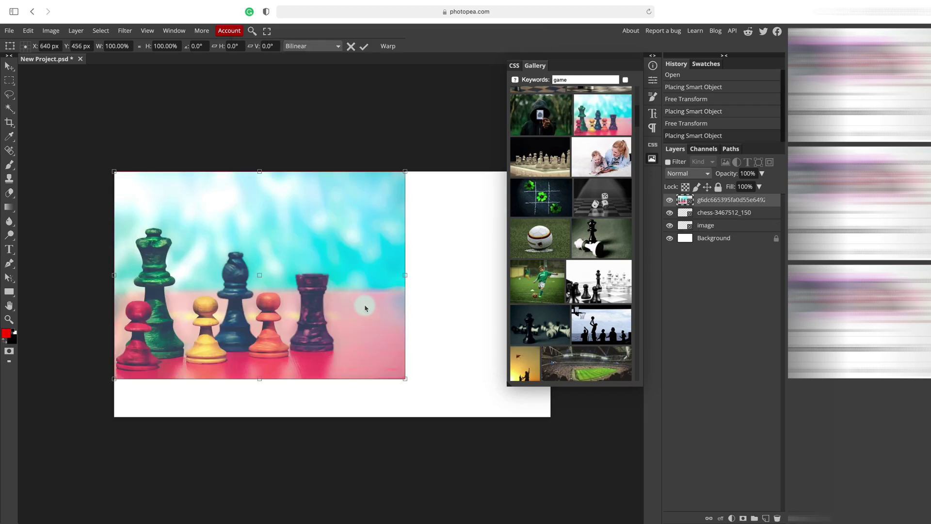
drag(342, 297, 410, 313)
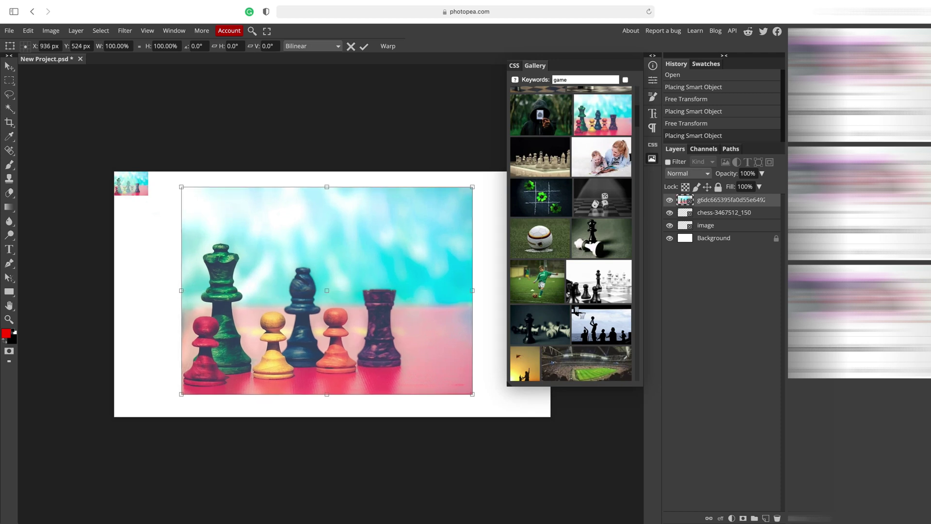
click(364, 46)
click(720, 215)
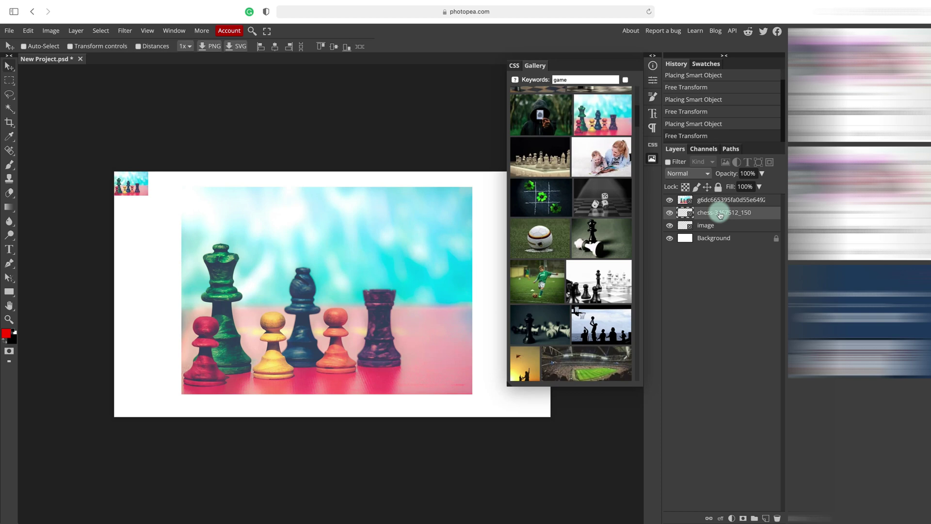
key(Delete)
key(Delete)
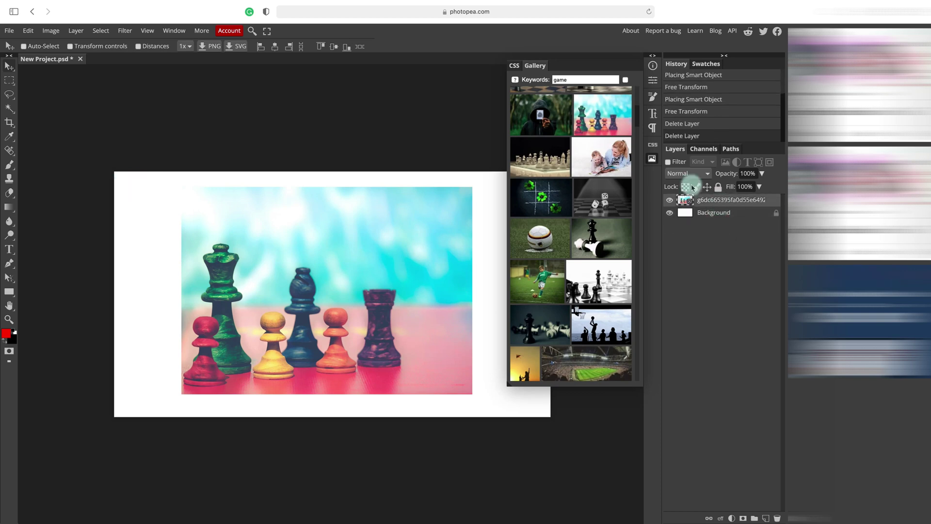
- Close the gallery and scale the chess photo to cover the whole canvas
click(652, 161)
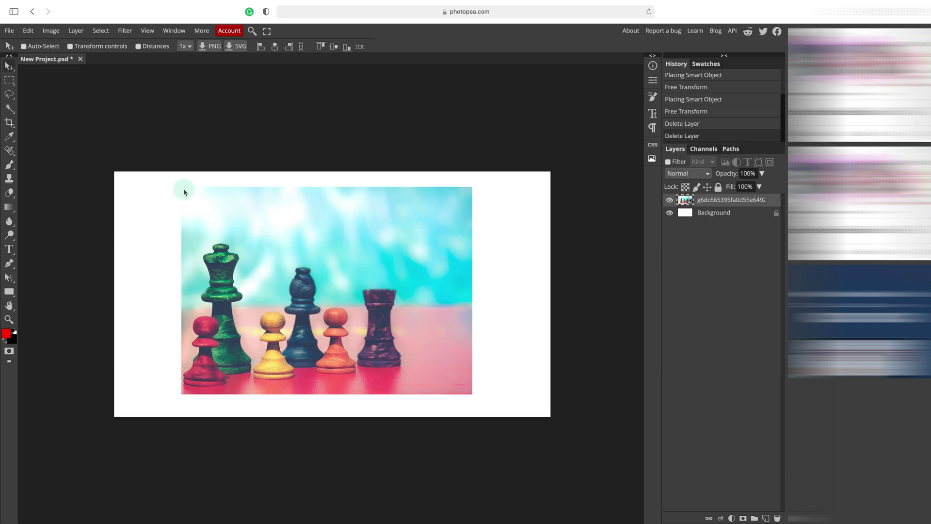
drag(253, 266, 242, 258)
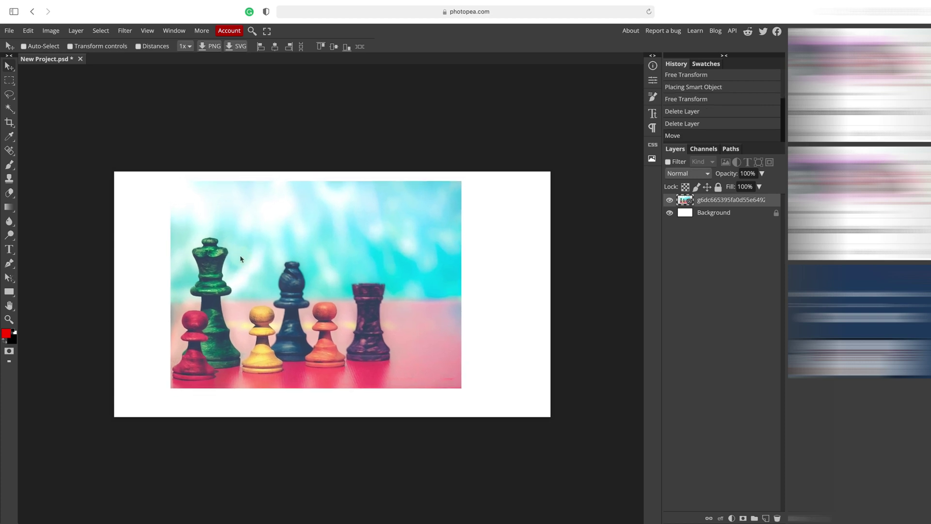
click(71, 47)
drag(170, 183, 108, 137)
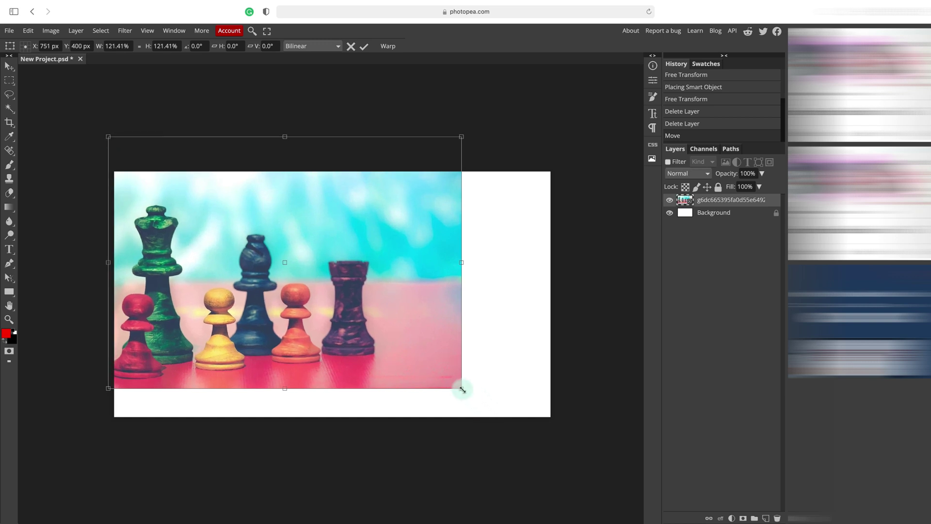
drag(462, 389, 557, 457)
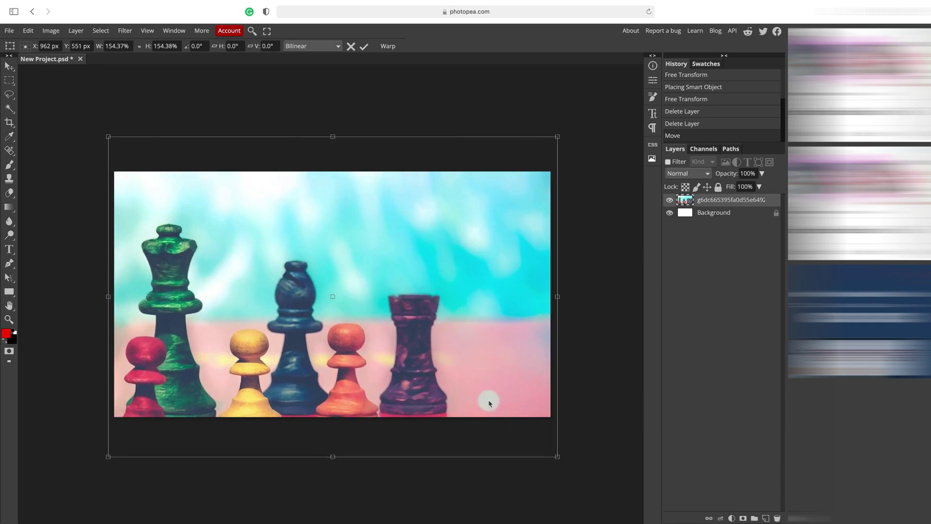
drag(489, 403, 487, 372)
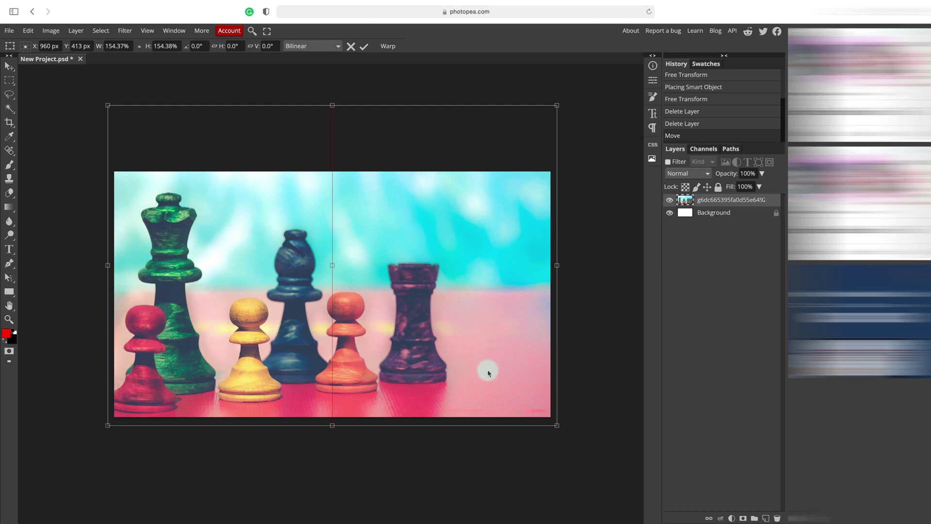
- Flip the photo horizontally and commit the free transform
right_click(319, 319)
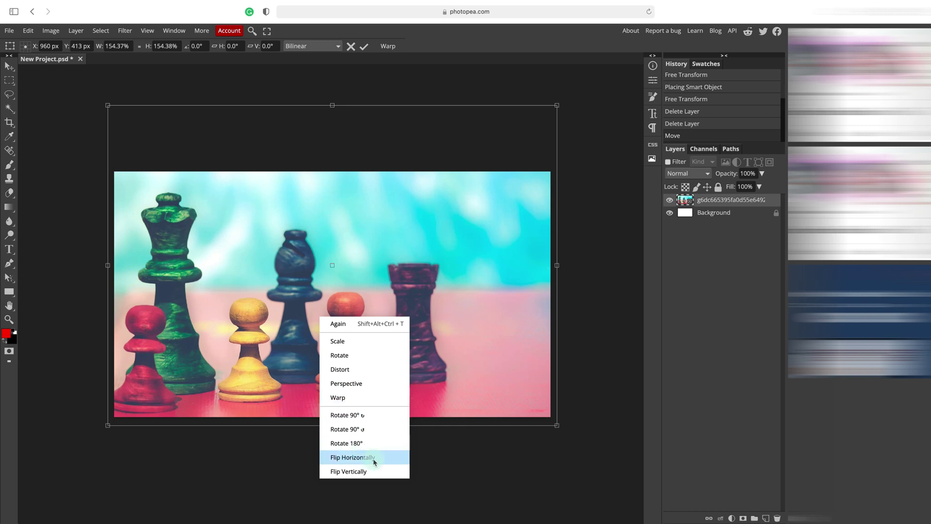
click(354, 459)
right_click(356, 342)
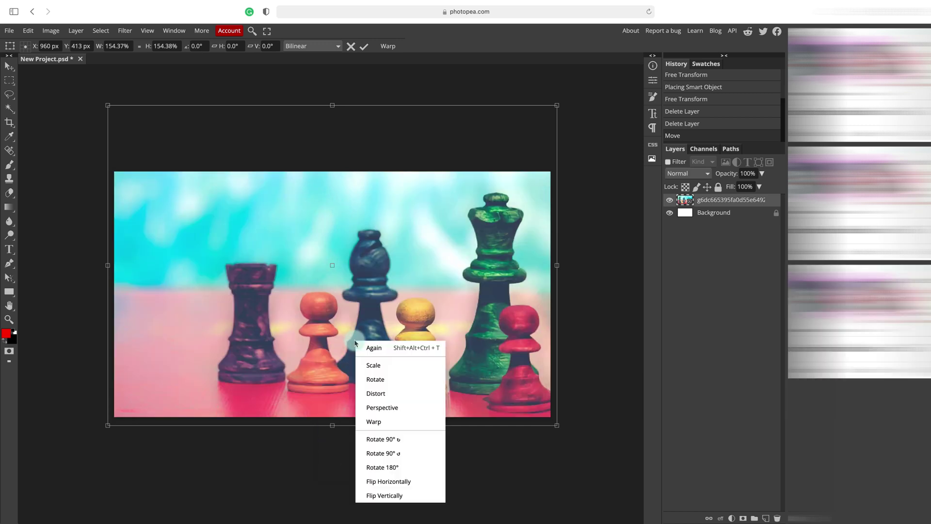
click(412, 482)
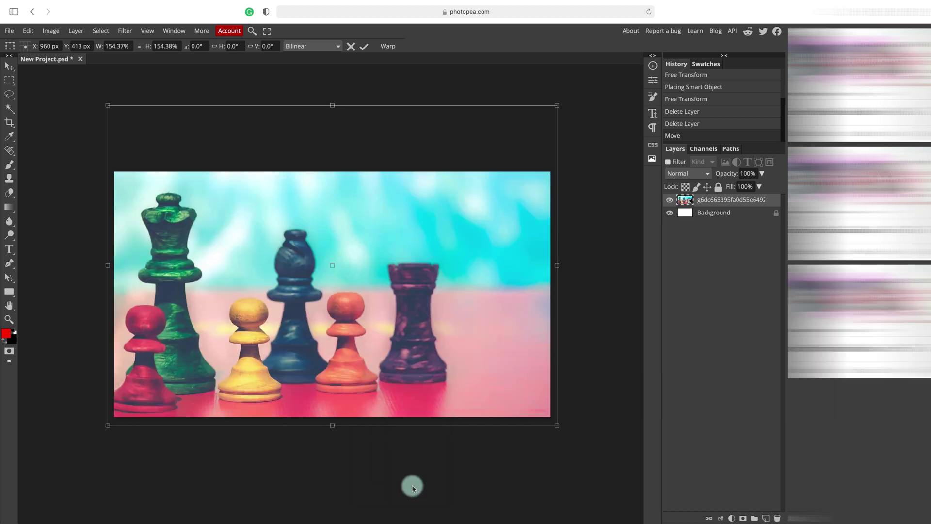
right_click(333, 321)
click(380, 460)
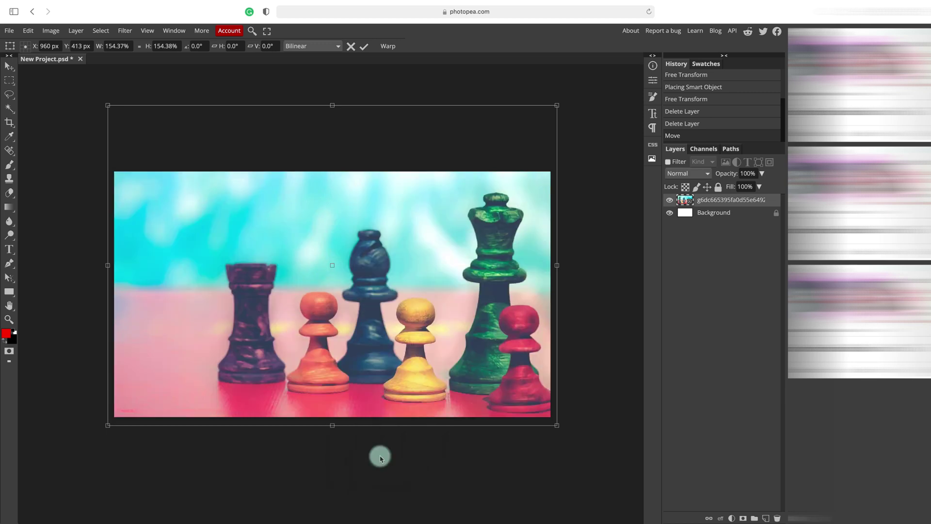
click(364, 47)
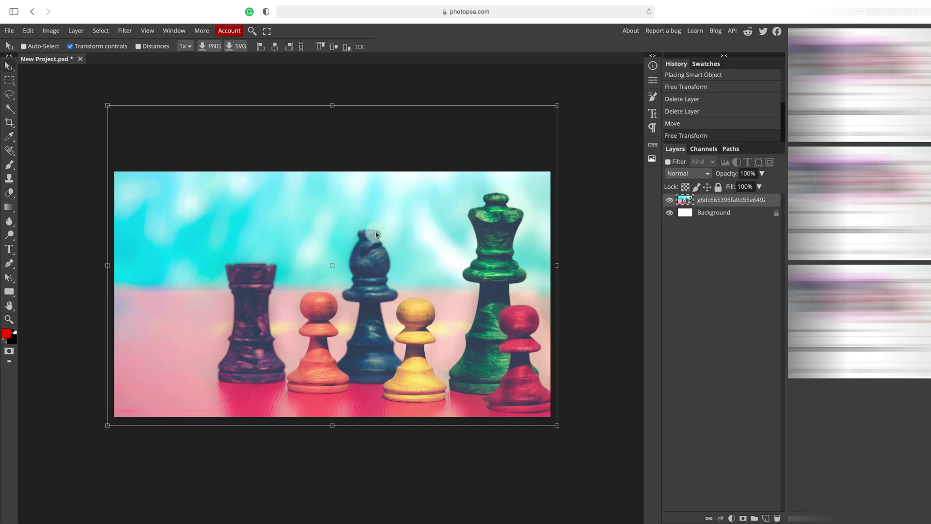
click(76, 188)
click(585, 205)
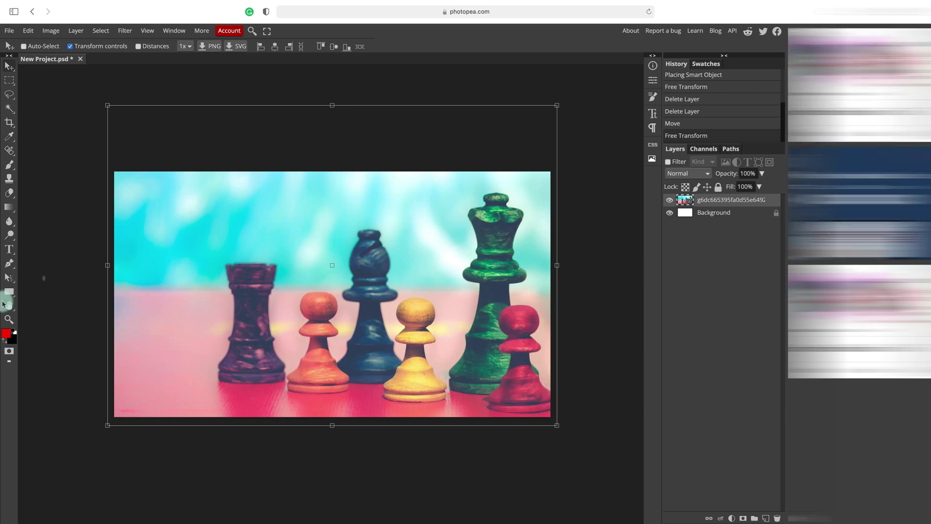
- Add a 'Top 10' text layer at 150 px in the Denk One font
click(9, 248)
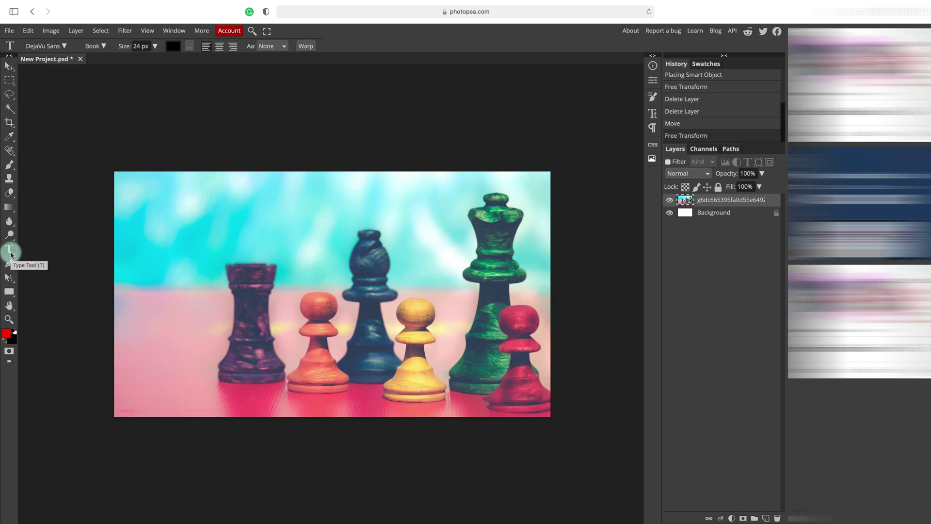
click(208, 233)
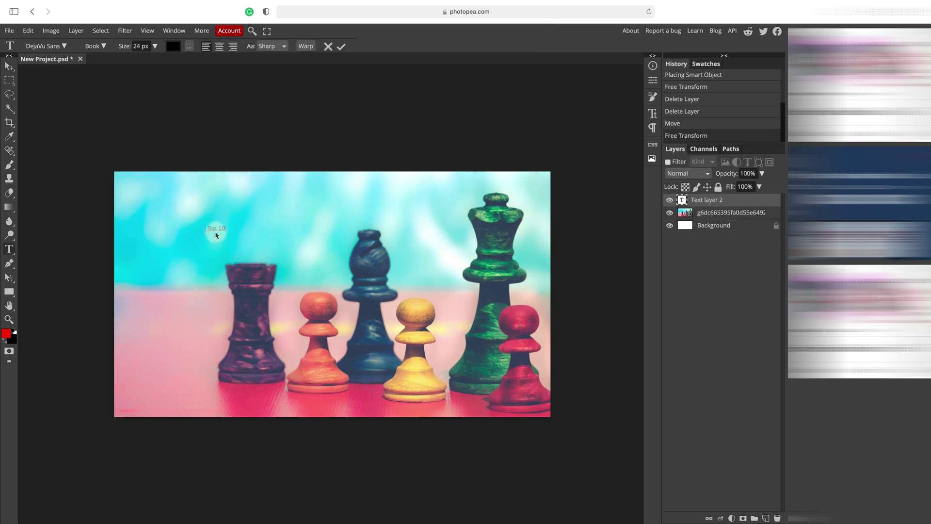
key(ctrl+a)
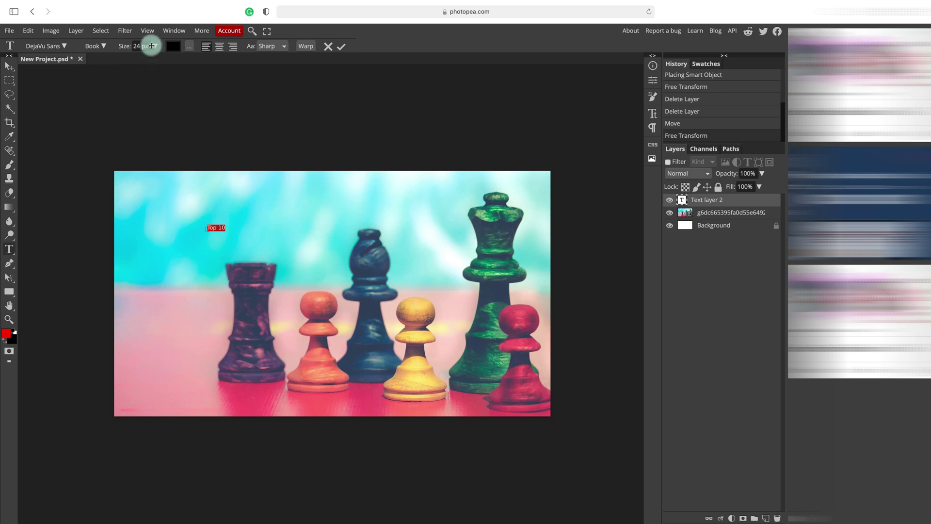
click(154, 46)
drag(141, 56, 158, 61)
click(65, 47)
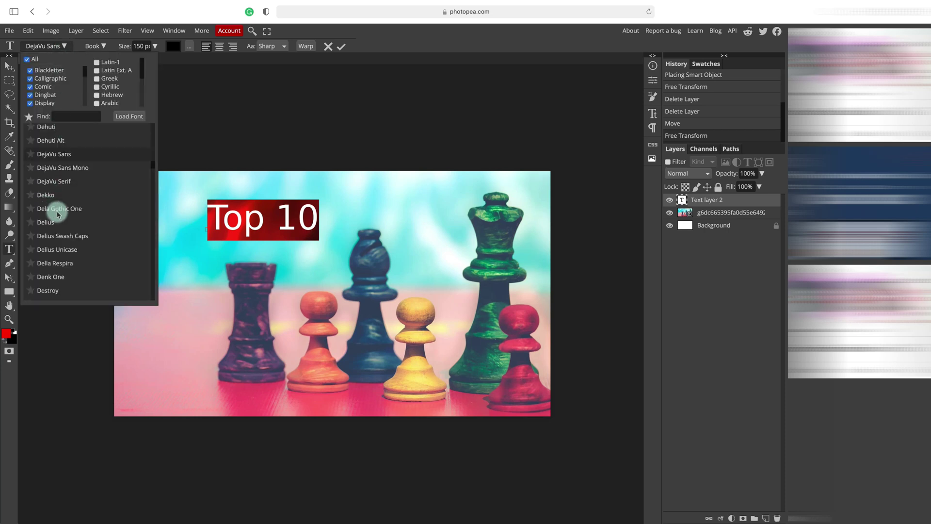
scroll(55, 215, down, 1)
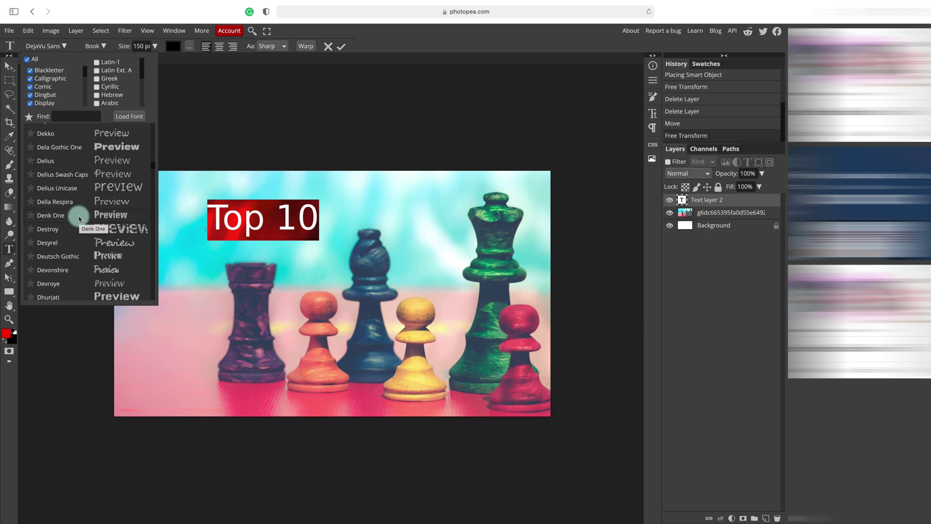
click(79, 215)
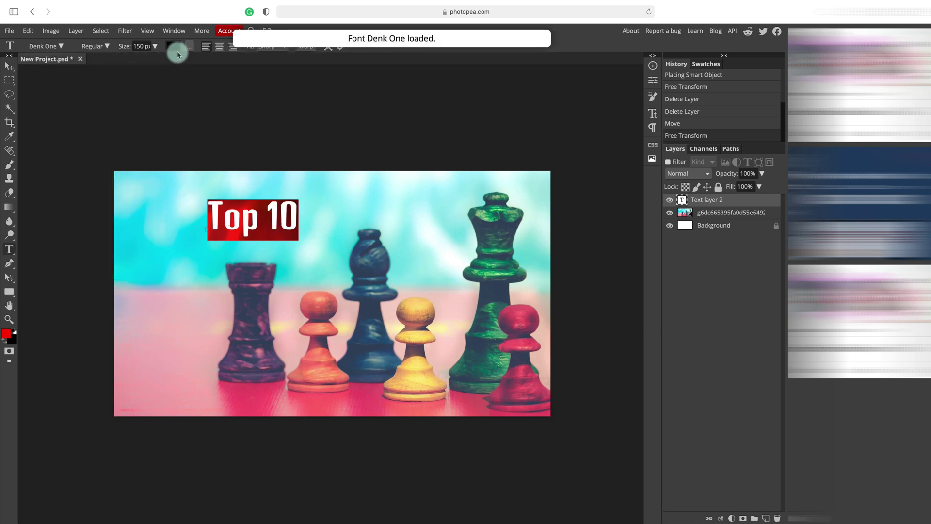
- Colour the Top 10 text bright green a9ff3a and commit it
click(171, 47)
drag(187, 214, 186, 203)
mouse_move(166, 152)
mouse_down()
mouse_move(175, 119)
mouse_move(159, 115)
mouse_up()
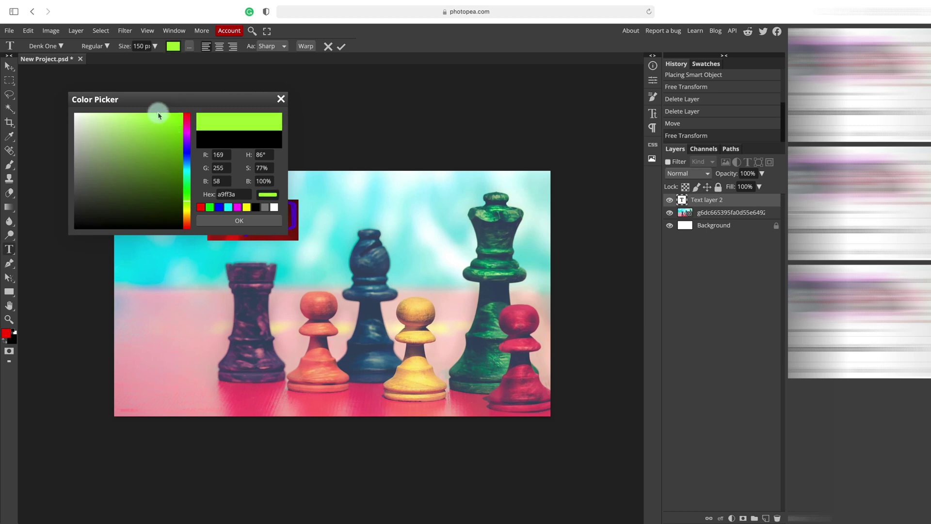
click(227, 199)
click(250, 219)
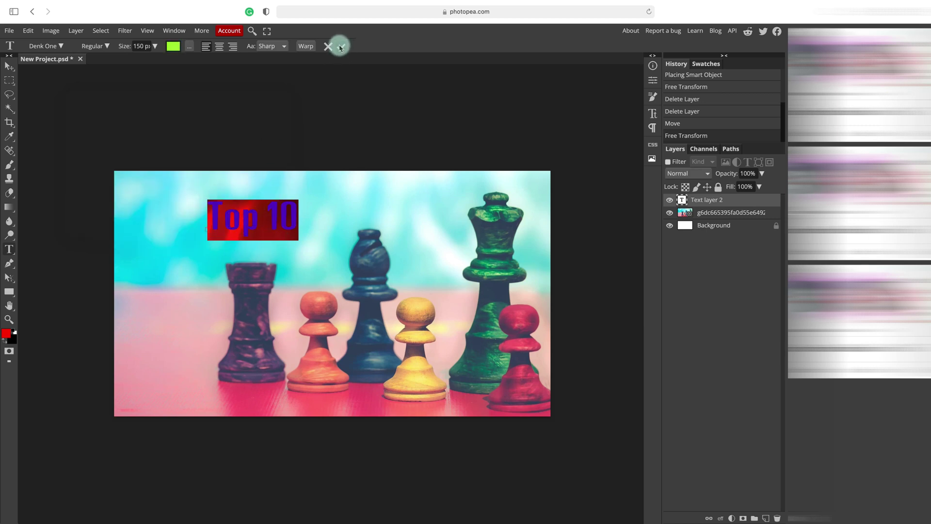
click(341, 46)
key(v)
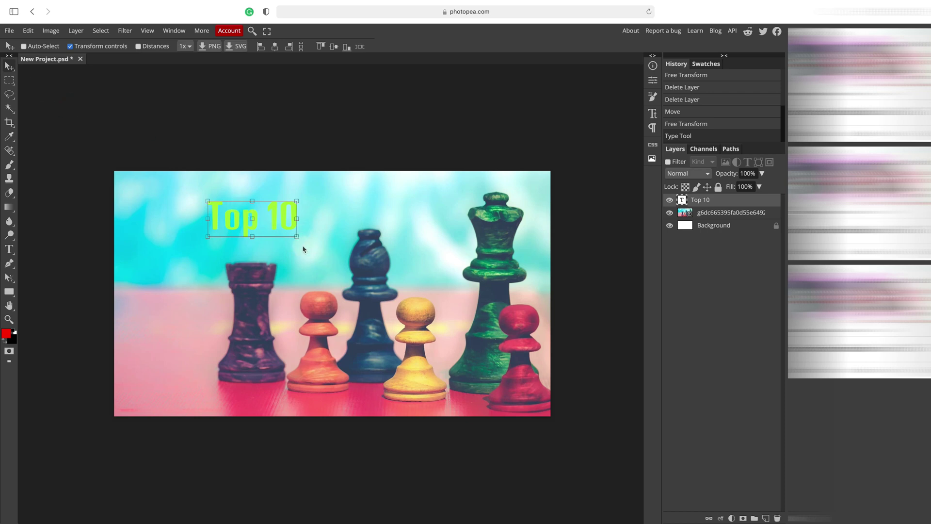
- Scale Top 10 to about 178% and add a pink ff3aae 'Your Text' line below it
drag(296, 236, 258, 233)
key(Return)
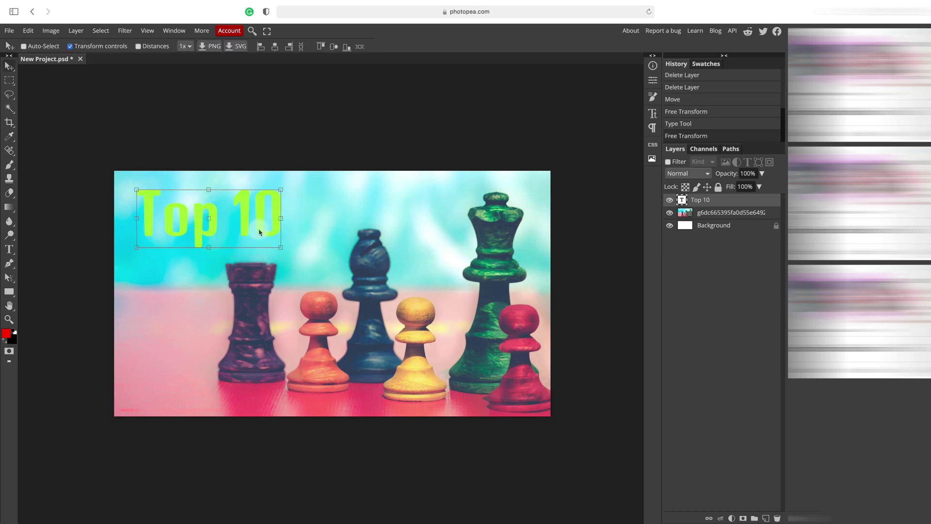
click(9, 249)
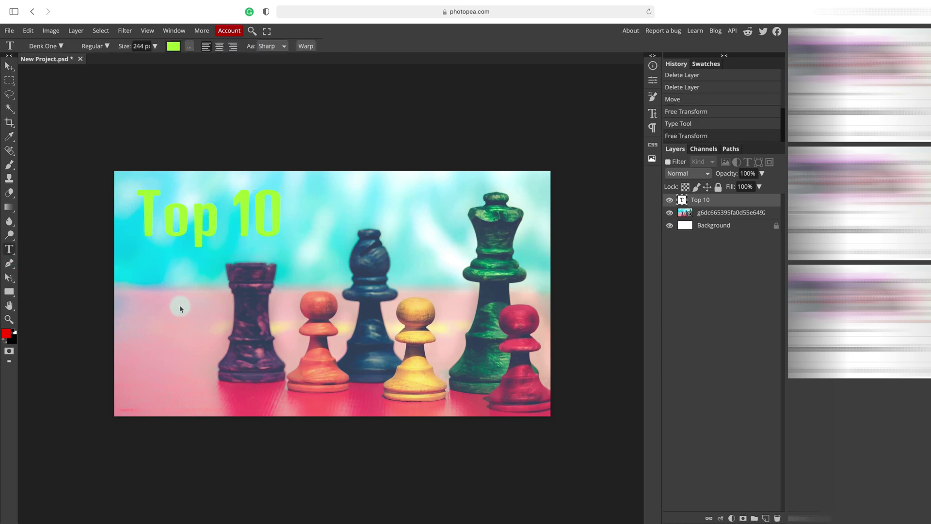
click(180, 306)
text(Y)
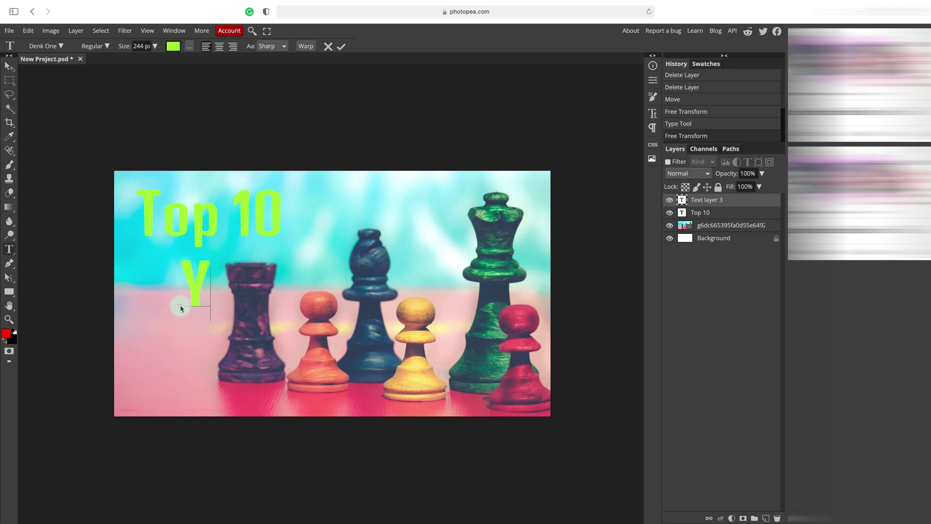
text(our Text)
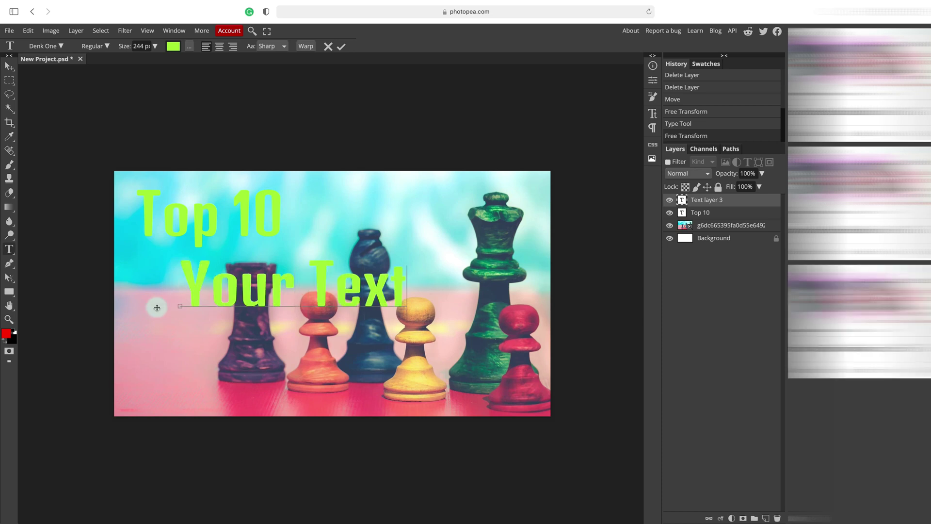
key(ctrl+a)
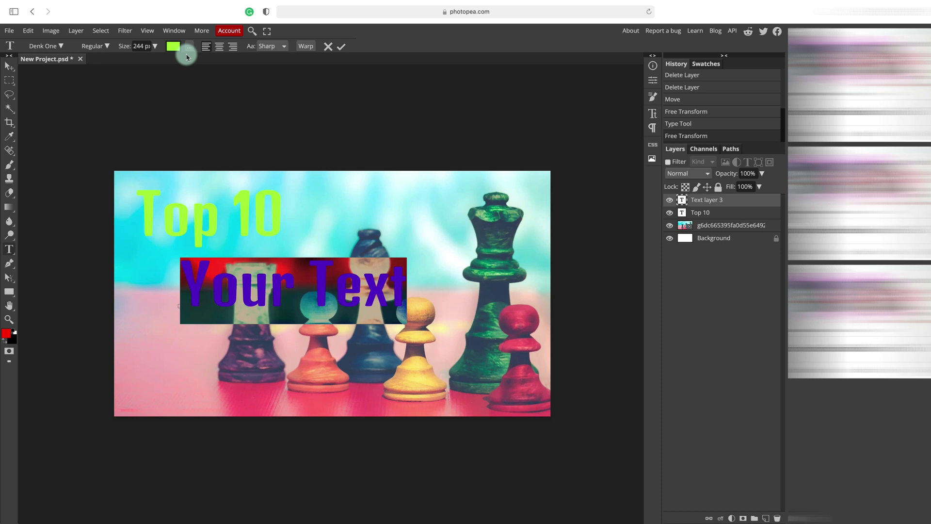
click(175, 49)
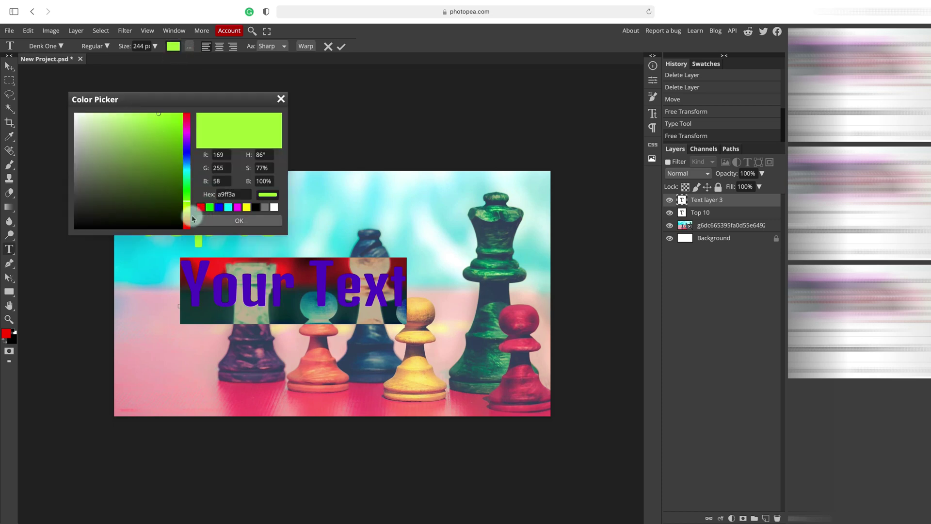
mouse_move(187, 141)
mouse_down()
mouse_move(167, 118)
mouse_move(185, 123)
mouse_up()
click(272, 220)
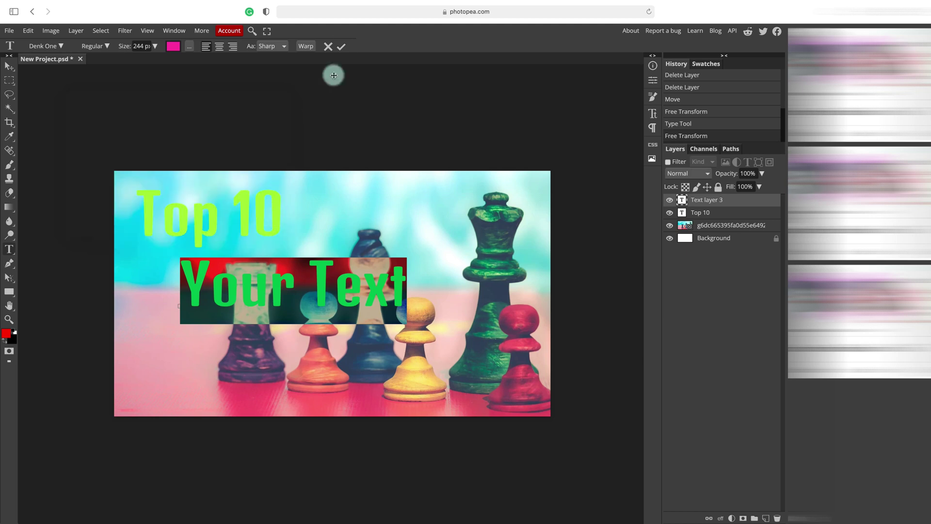
click(343, 46)
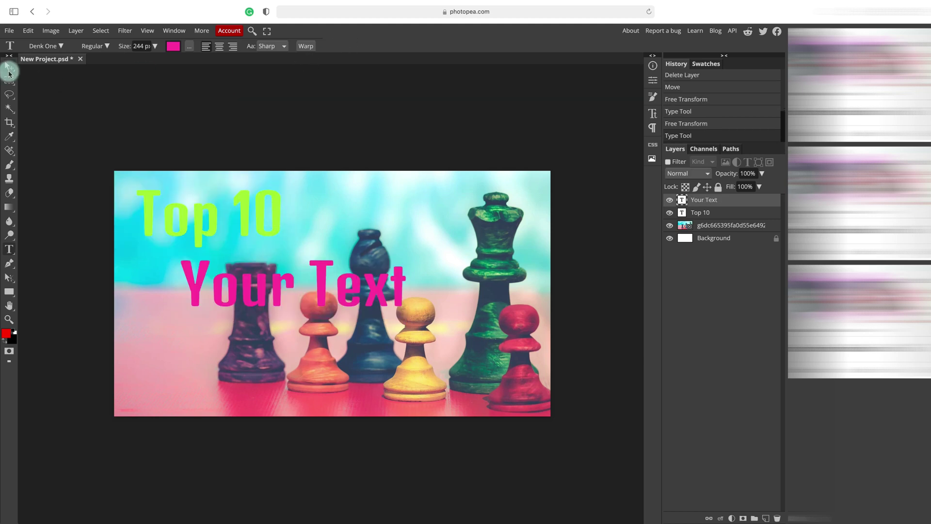
- Select both text layers and add a trial drop shadow at 88°
click(9, 66)
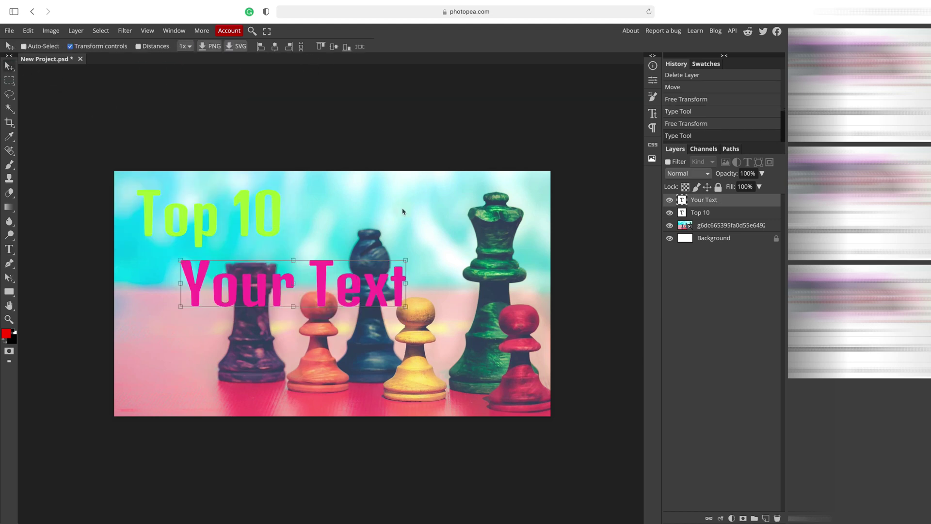
shift+click(729, 213)
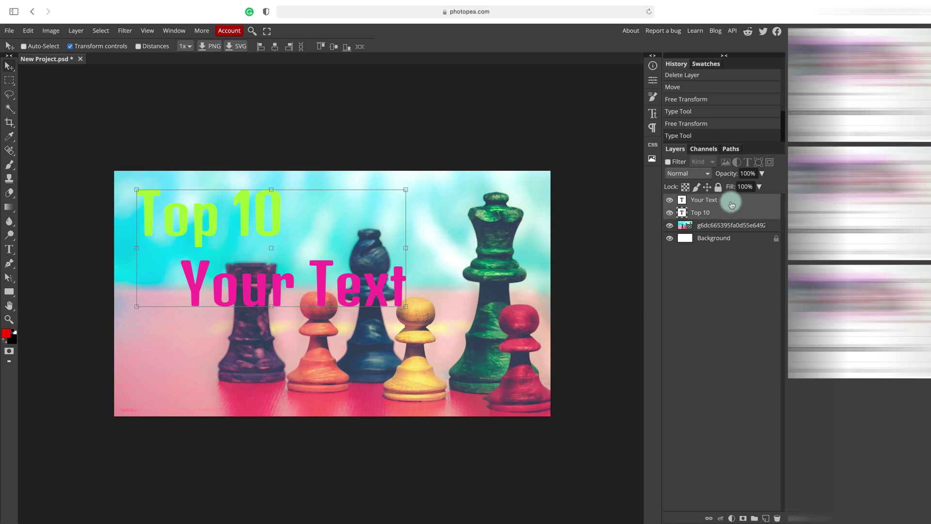
click(720, 518)
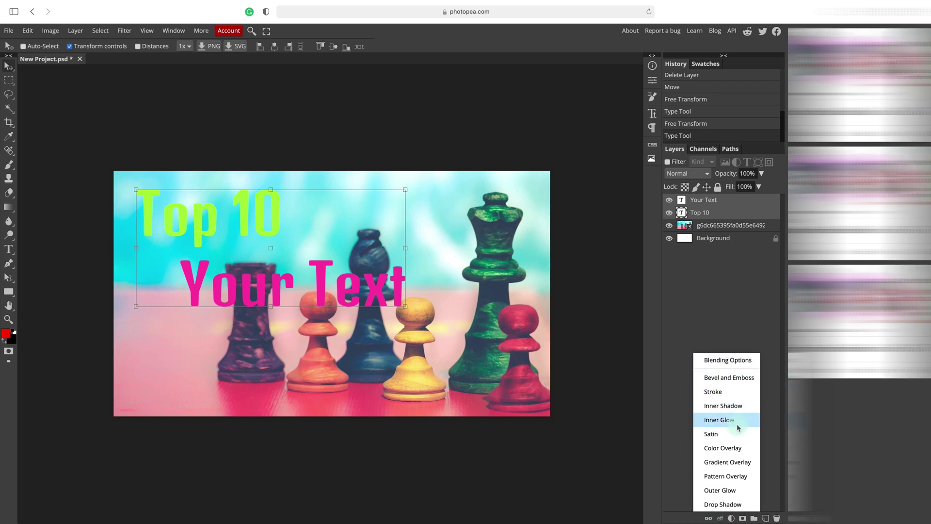
click(723, 505)
drag(199, 107, 222, 106)
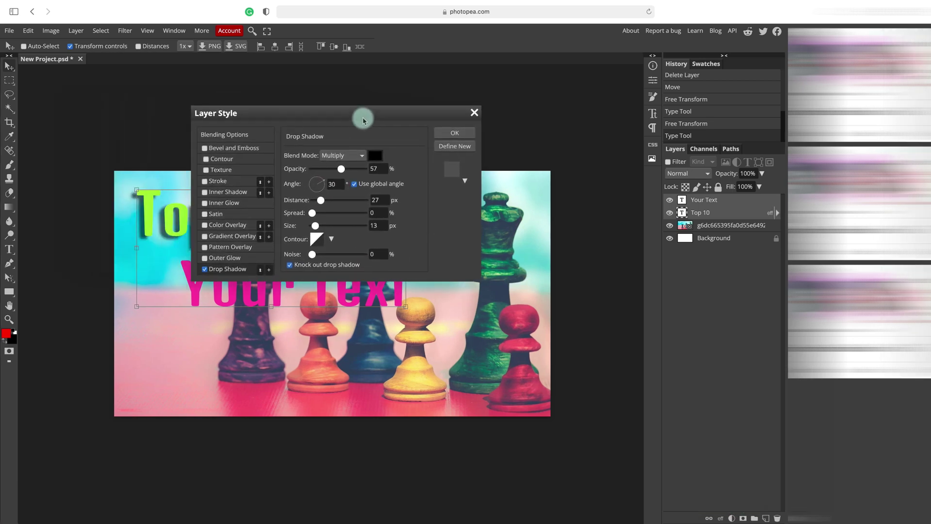
drag(363, 120, 646, 146)
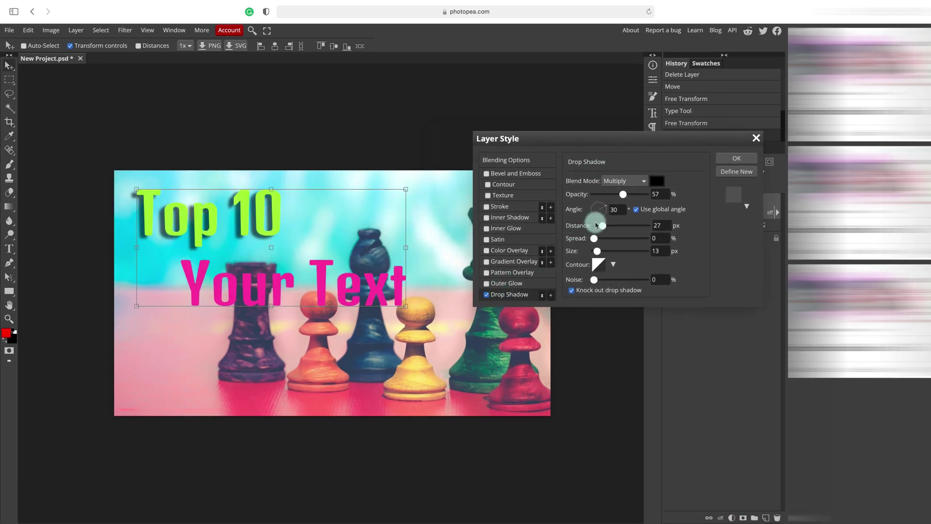
mouse_move(597, 209)
mouse_down()
mouse_move(603, 216)
mouse_move(597, 204)
mouse_up()
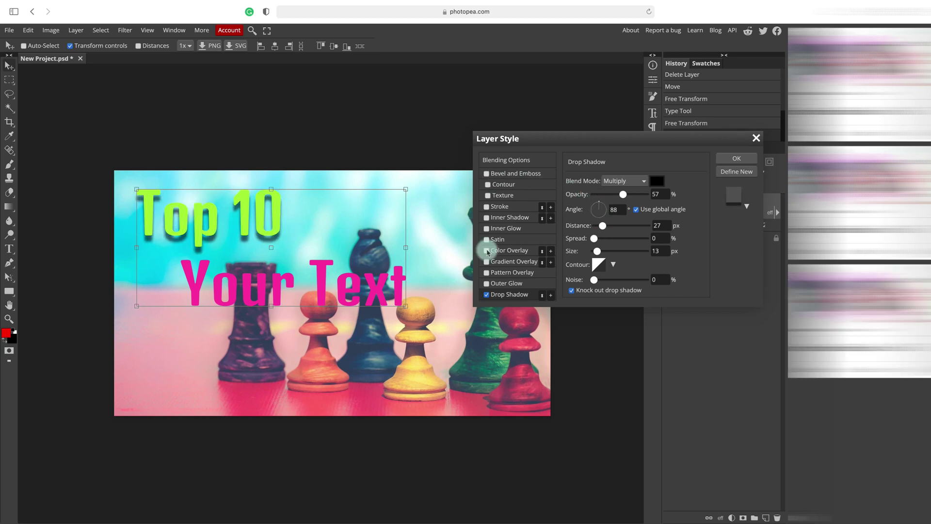
- Replace the drop shadow with an outer glow and try a yellow pattern overlay
click(487, 294)
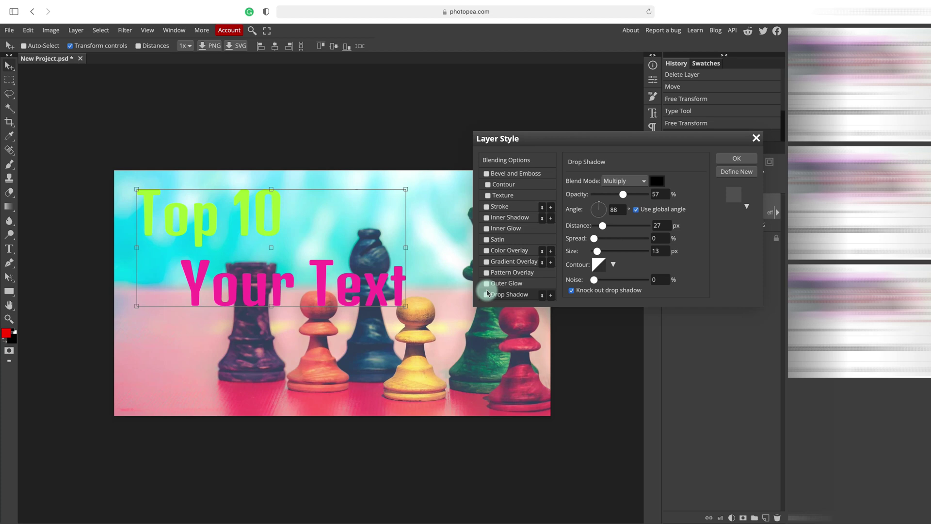
click(516, 284)
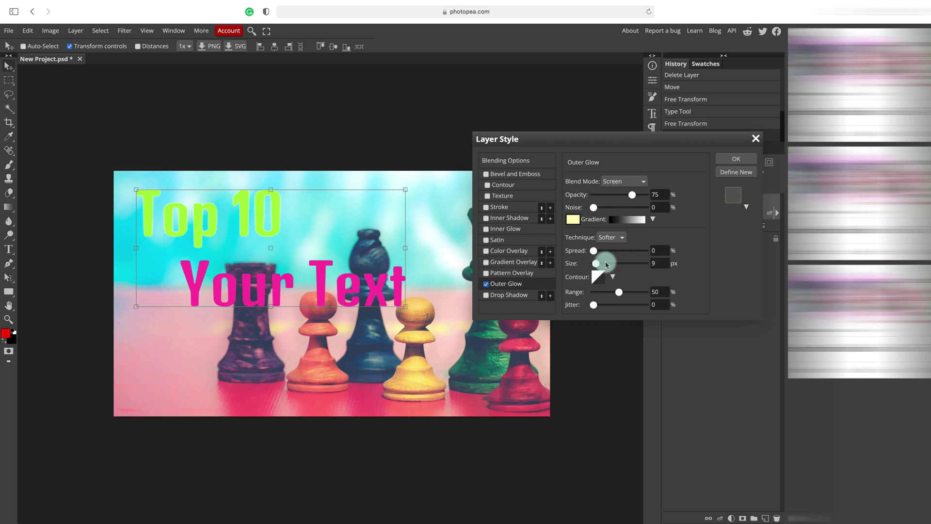
mouse_move(607, 264)
mouse_down()
mouse_move(619, 264)
mouse_move(582, 263)
mouse_move(593, 262)
mouse_up()
click(486, 273)
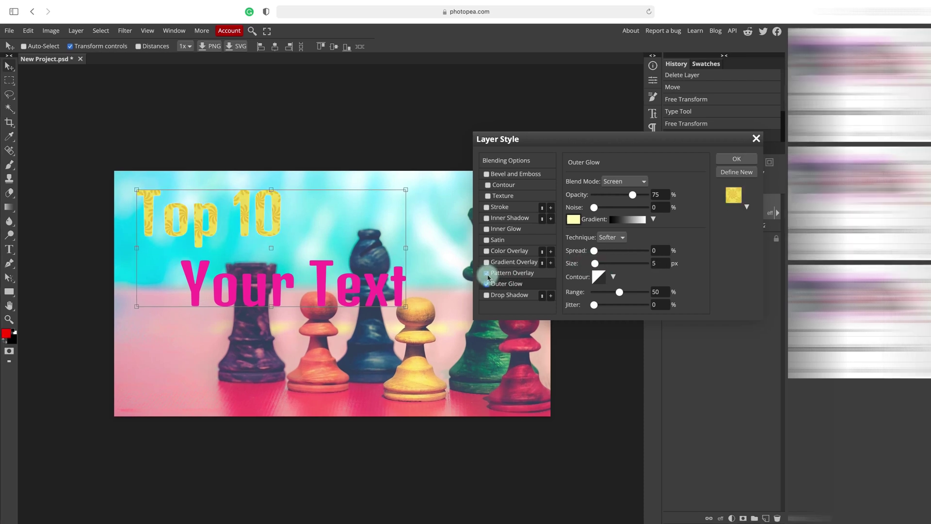
- Swap the pattern for a gradient overlay in Overlay mode at about 40% opacity
click(486, 262)
click(486, 273)
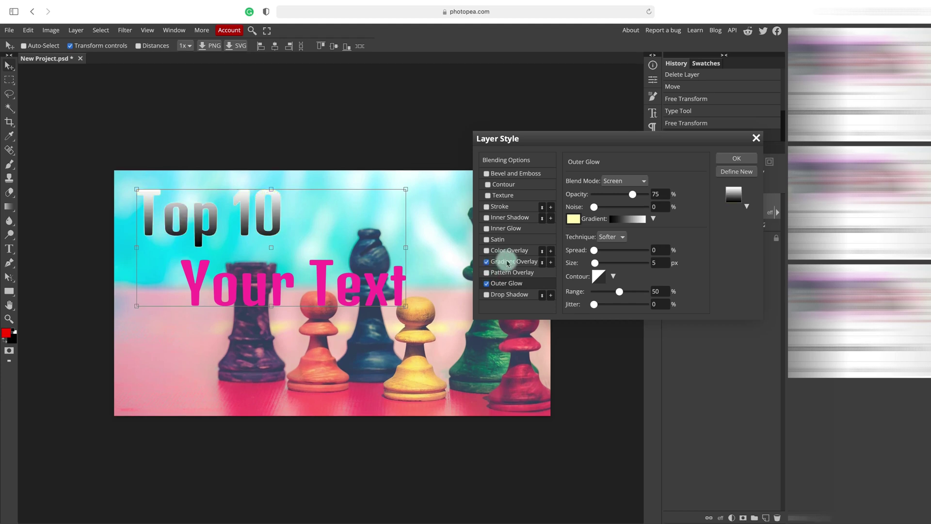
click(514, 262)
click(627, 181)
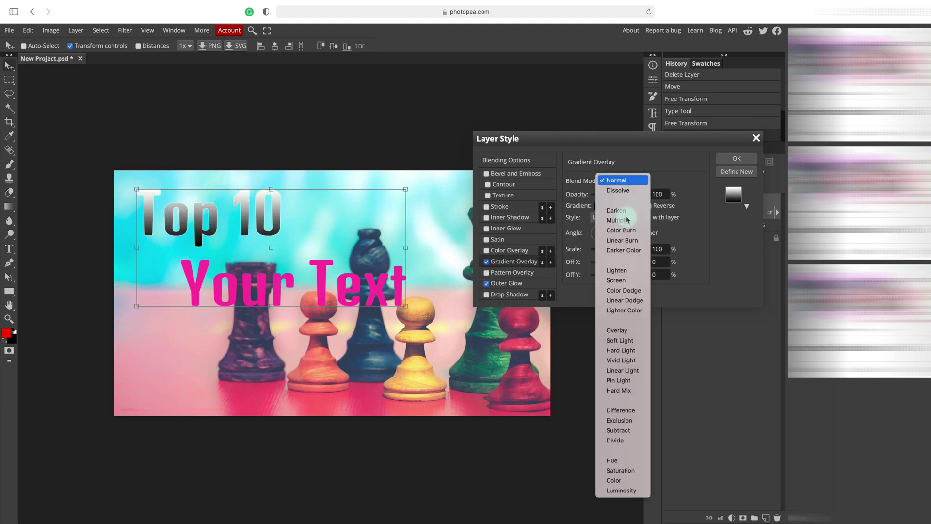
click(621, 332)
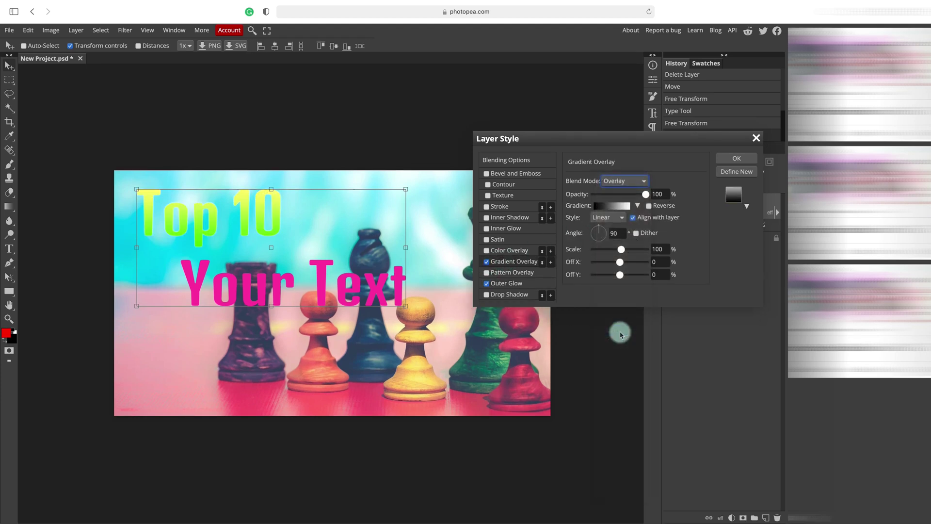
click(617, 196)
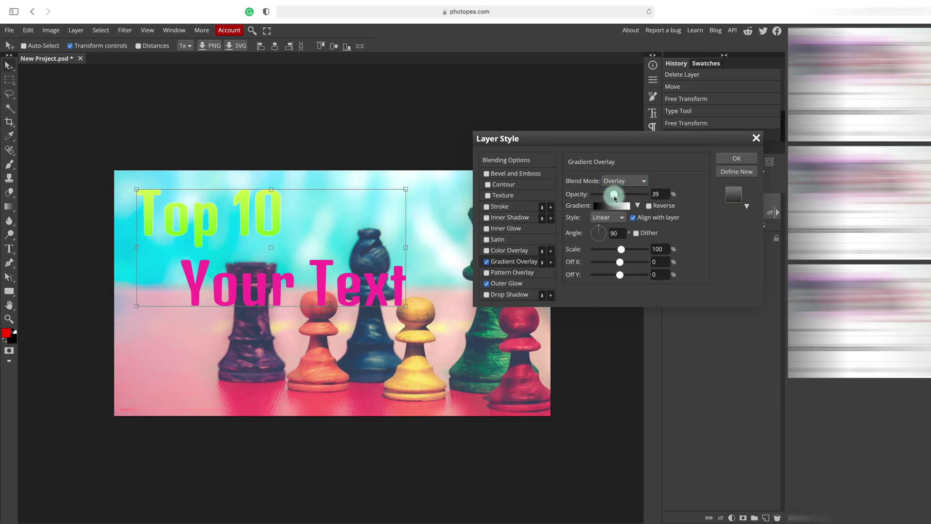
mouse_move(612, 197)
mouse_down()
mouse_move(642, 195)
mouse_move(605, 196)
mouse_up()
- Turn off the outer glow and discard a trial satin effect
click(486, 284)
click(488, 240)
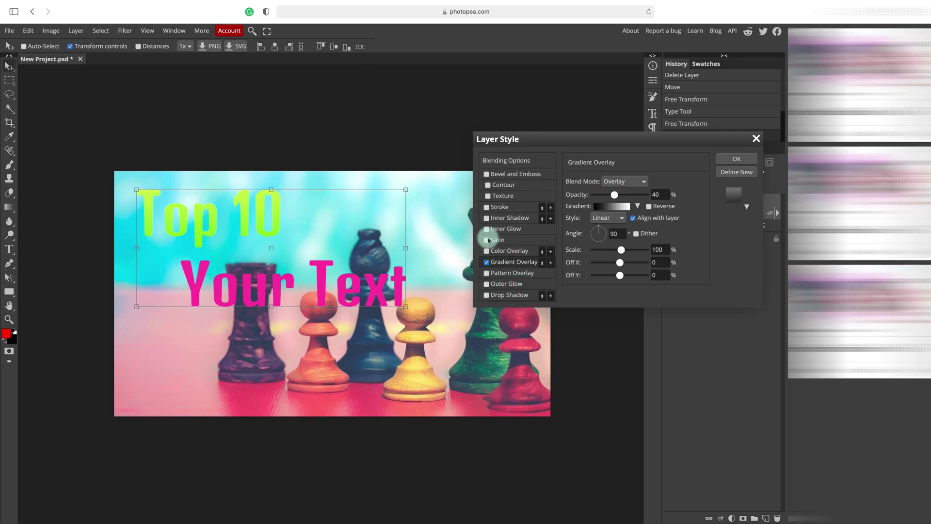
click(488, 237)
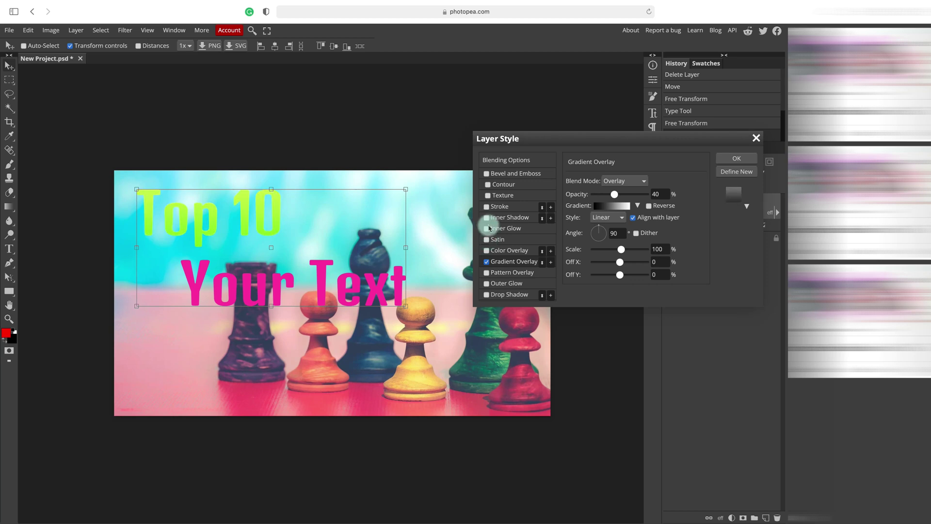
- Enable a 21 px white inner glow on Top 10 blended as Overlay
click(488, 228)
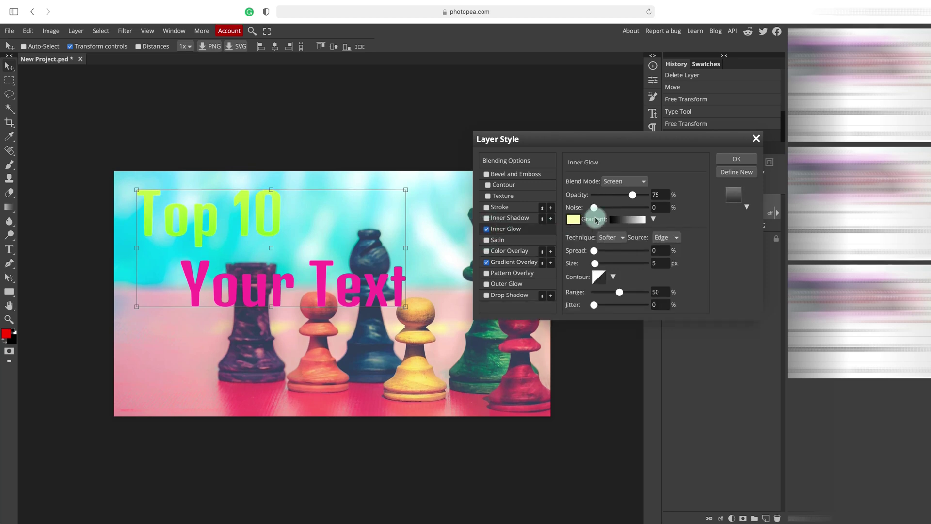
click(613, 265)
drag(605, 263, 604, 263)
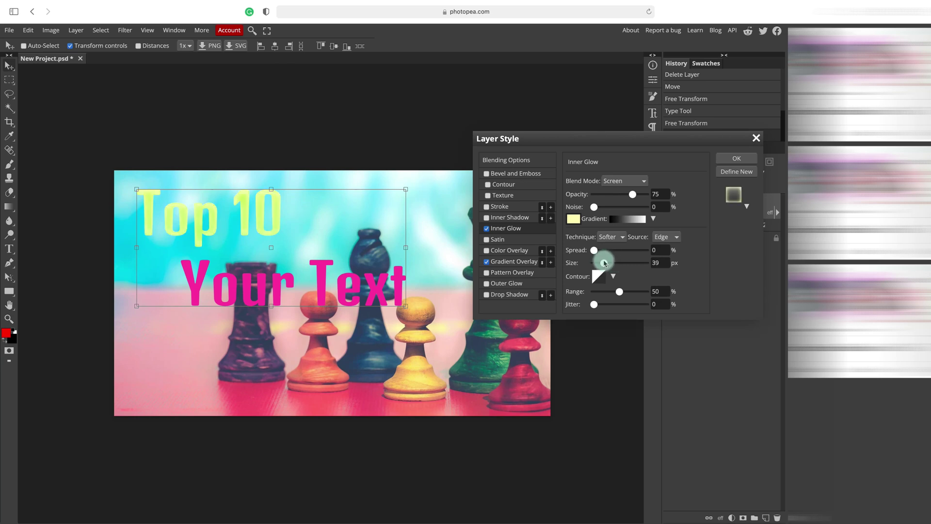
click(577, 220)
drag(87, 121, 77, 108)
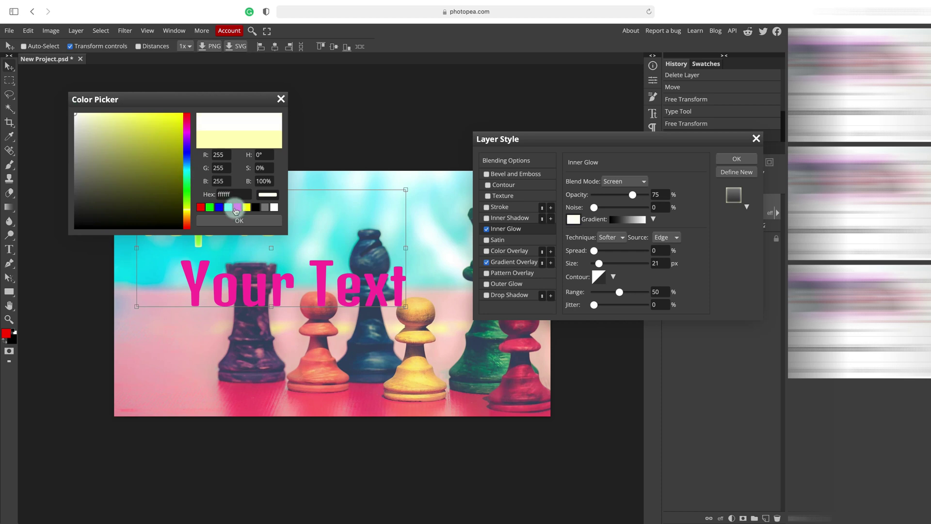
click(239, 220)
click(607, 182)
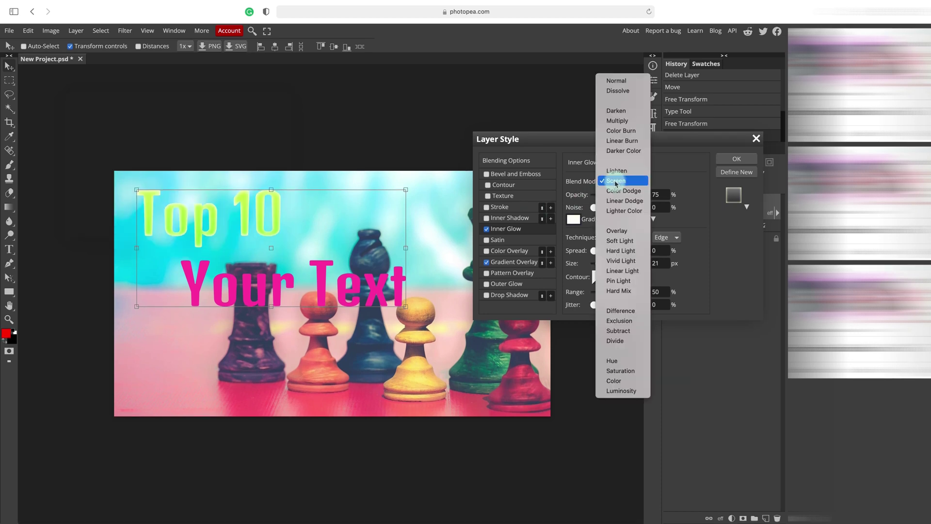
click(625, 230)
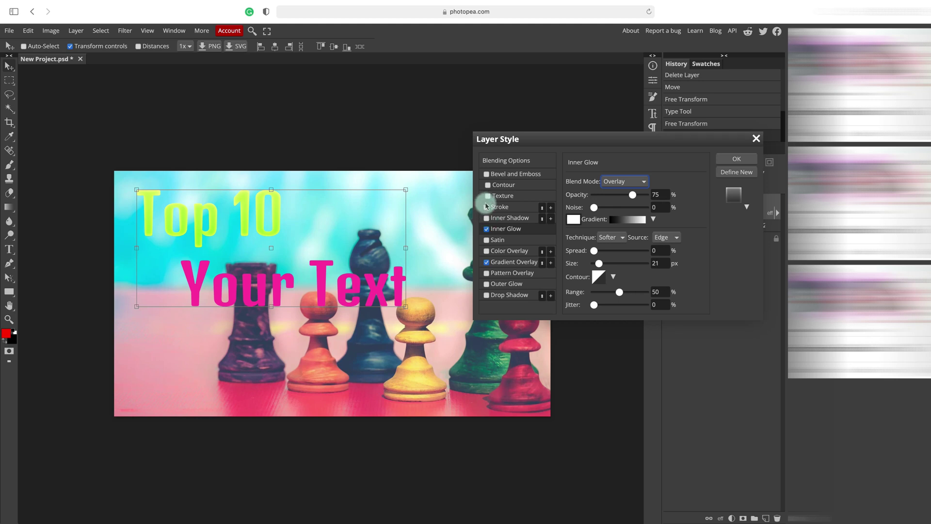
- Add an 18 px black stroke to Top 10 at about 41% opacity in Overlay mode
click(515, 207)
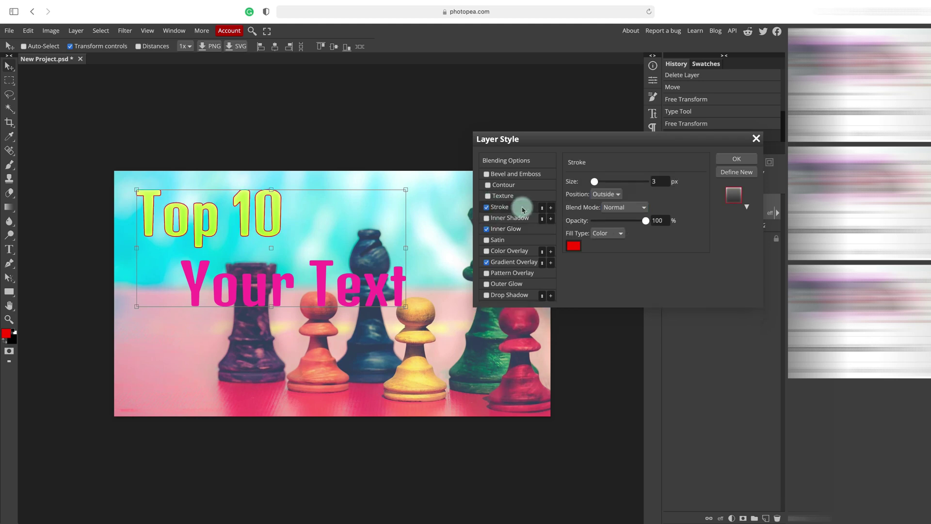
drag(599, 184, 600, 183)
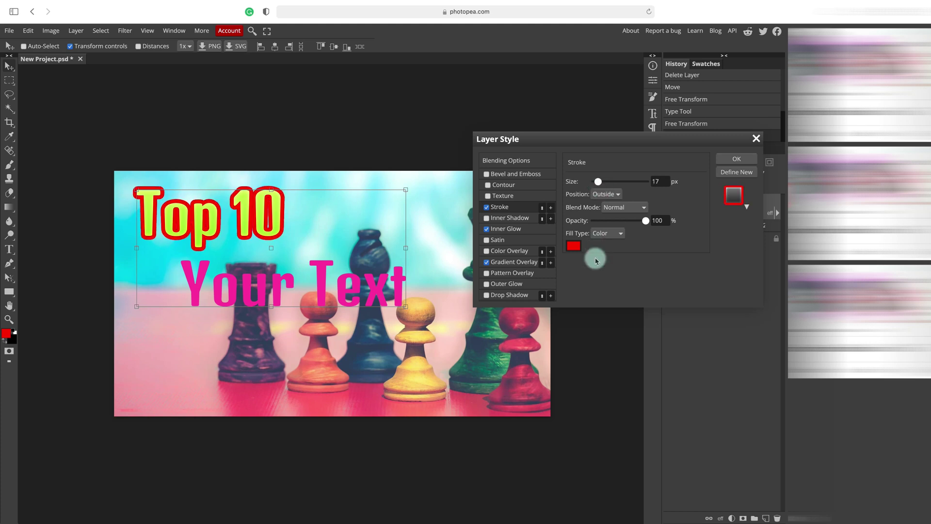
click(573, 245)
click(75, 226)
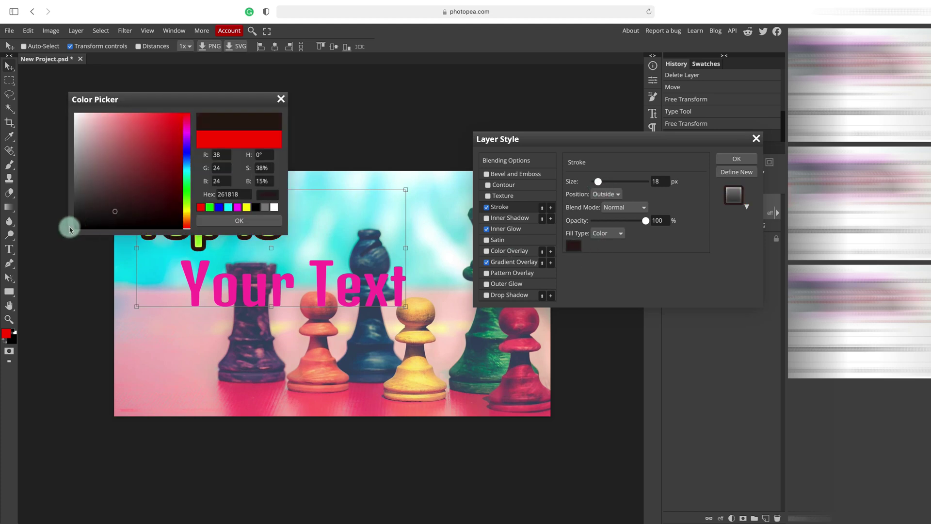
click(216, 225)
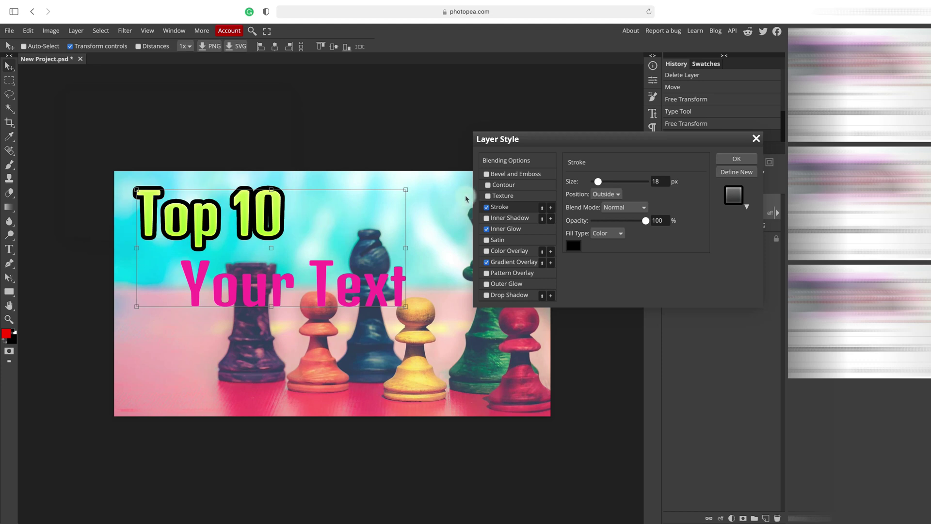
click(600, 222)
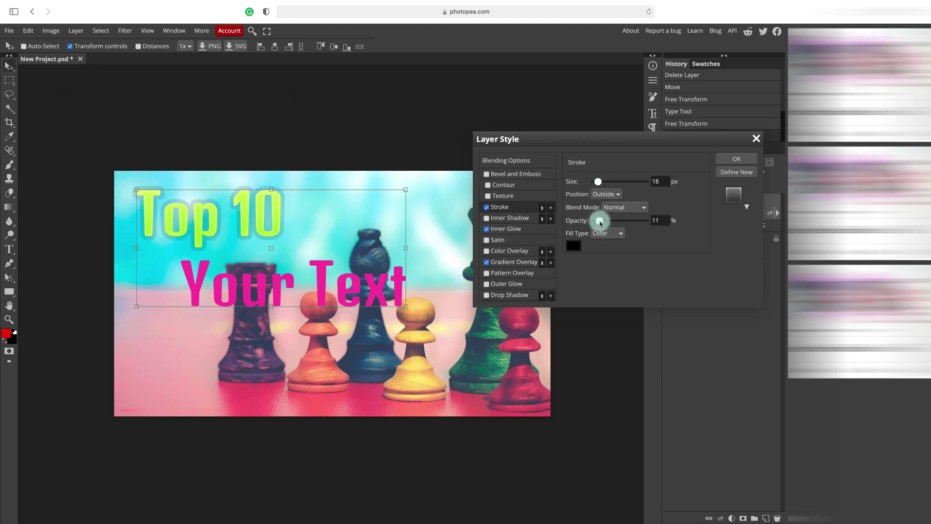
drag(601, 223, 603, 223)
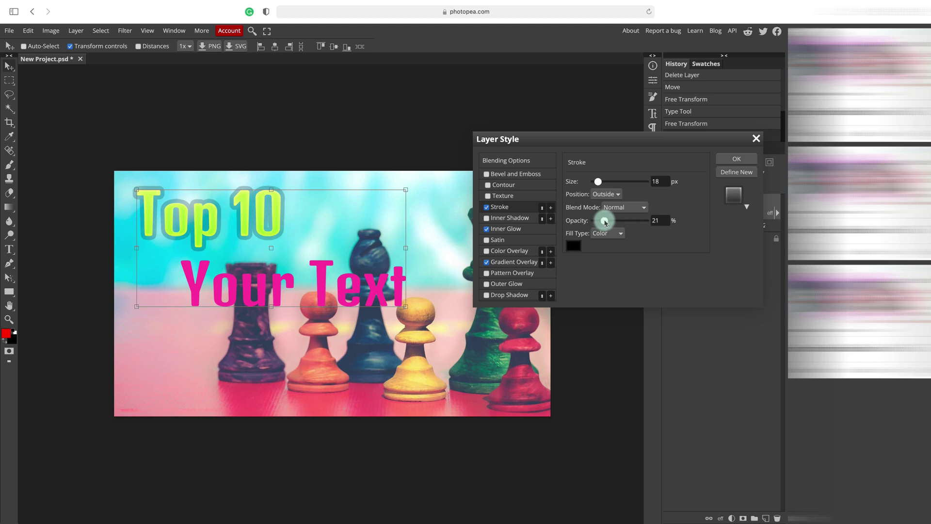
click(624, 207)
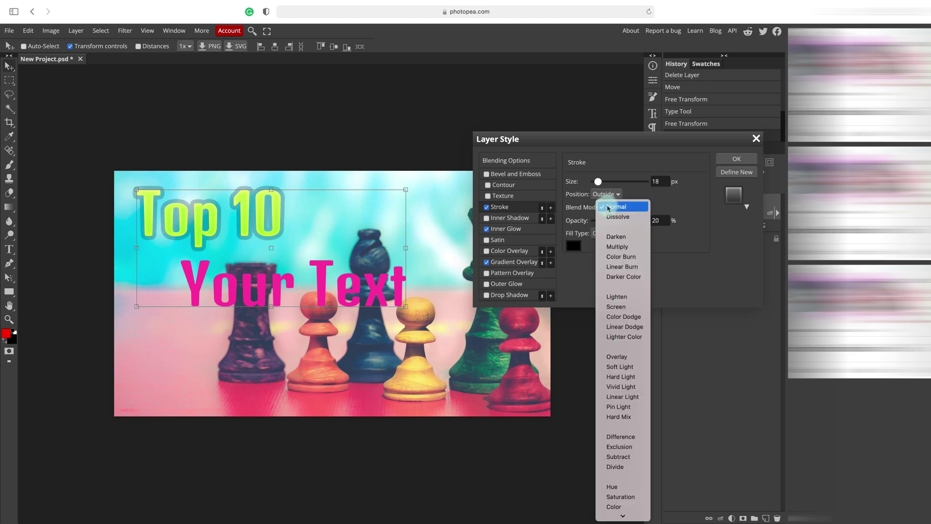
click(617, 357)
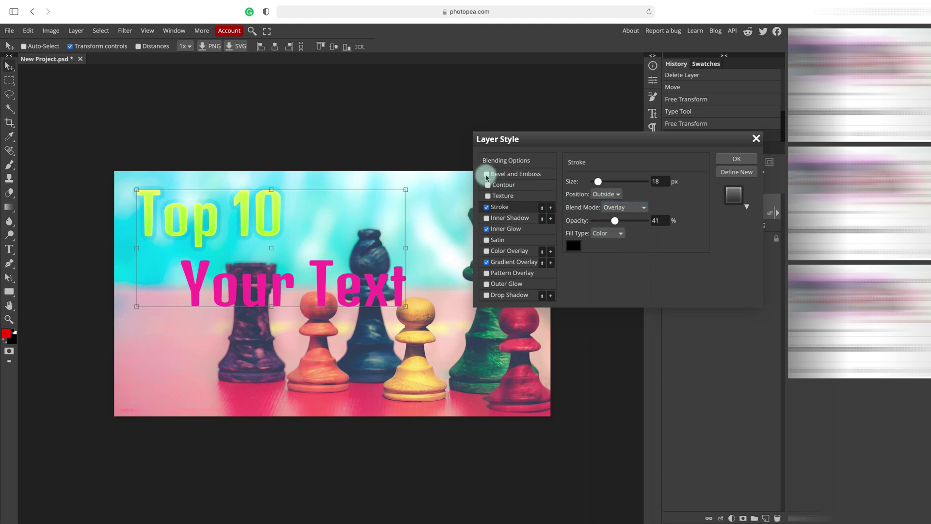
- Enable a drop shadow on Top 10 at 121° with 37 px distance and 21 px size
click(514, 294)
click(597, 207)
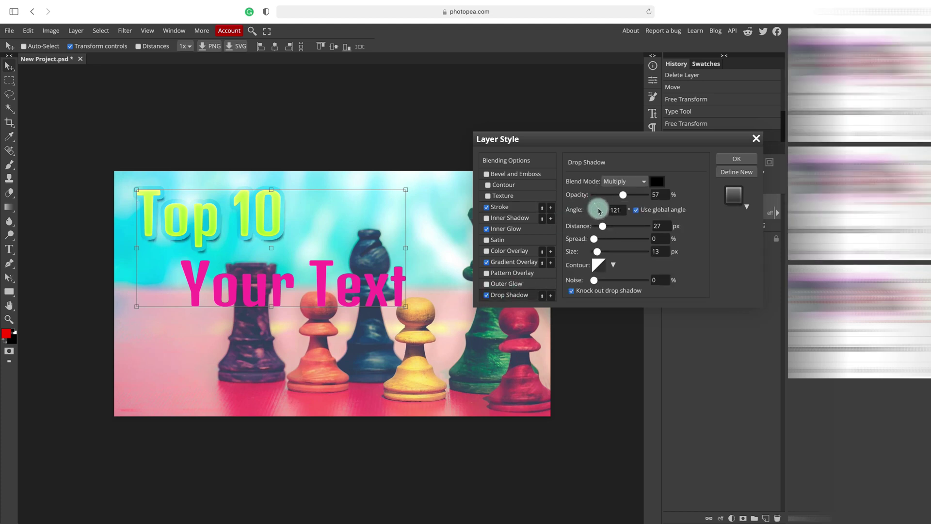
drag(605, 231, 606, 231)
click(595, 239)
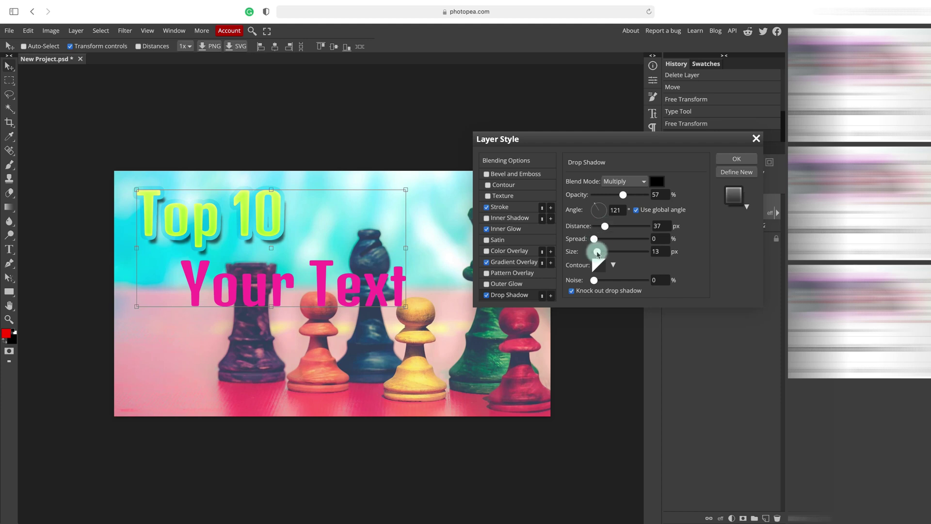
click(610, 251)
drag(597, 252, 593, 251)
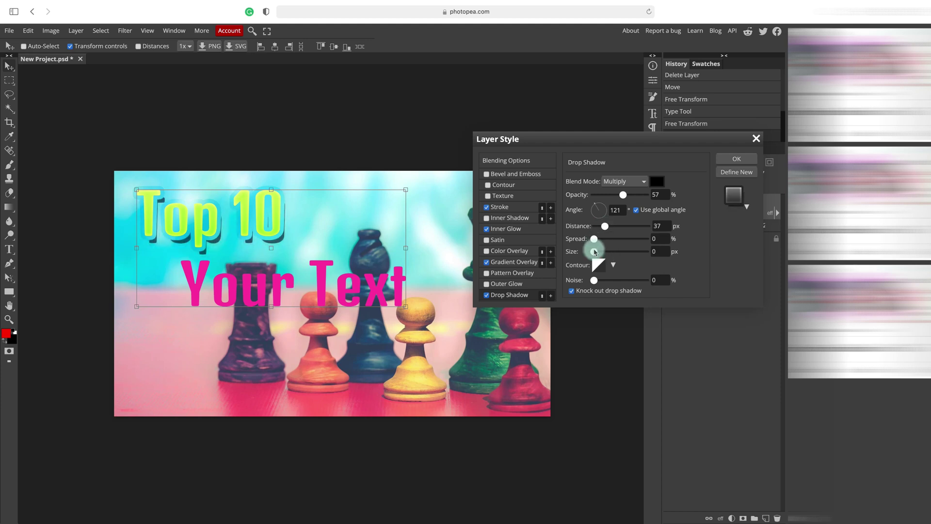
- Blend the shadow as Overlay at 100% opacity and apply all layer effects
click(610, 182)
click(621, 291)
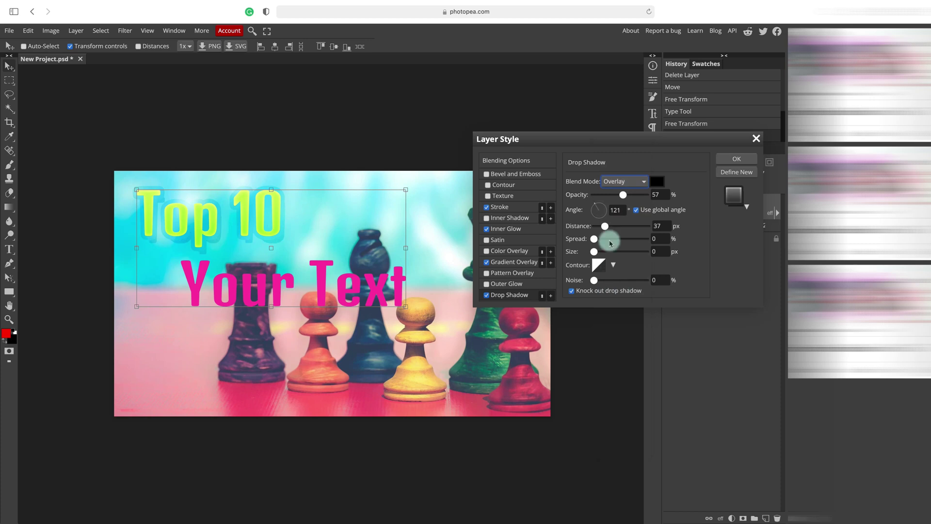
drag(630, 194, 648, 195)
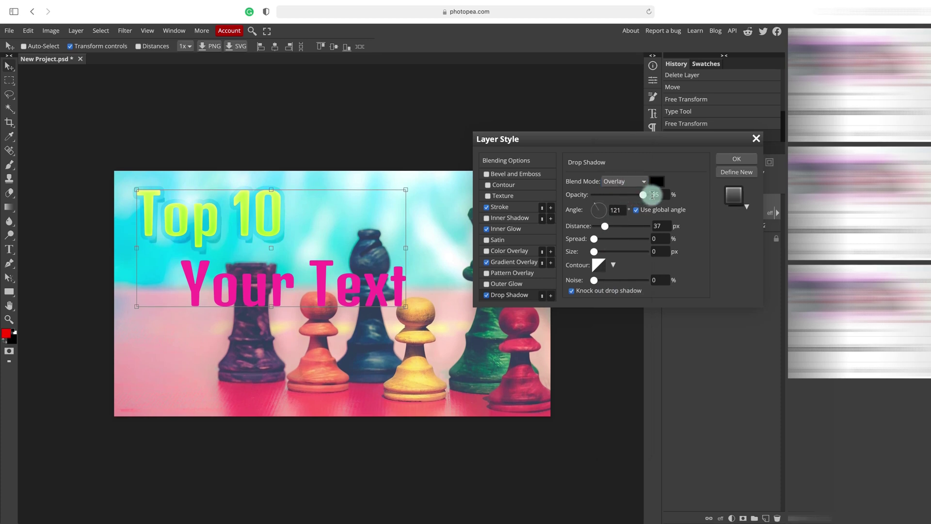
drag(597, 256, 600, 255)
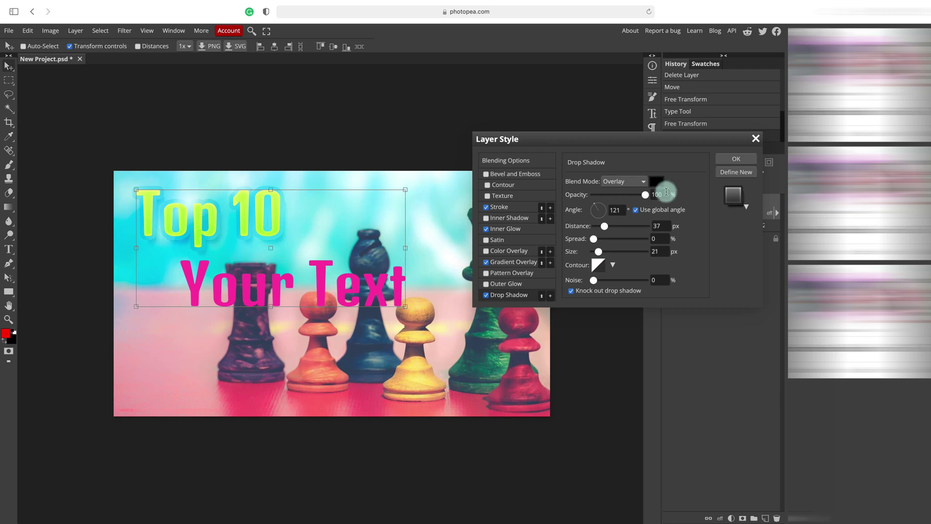
click(737, 159)
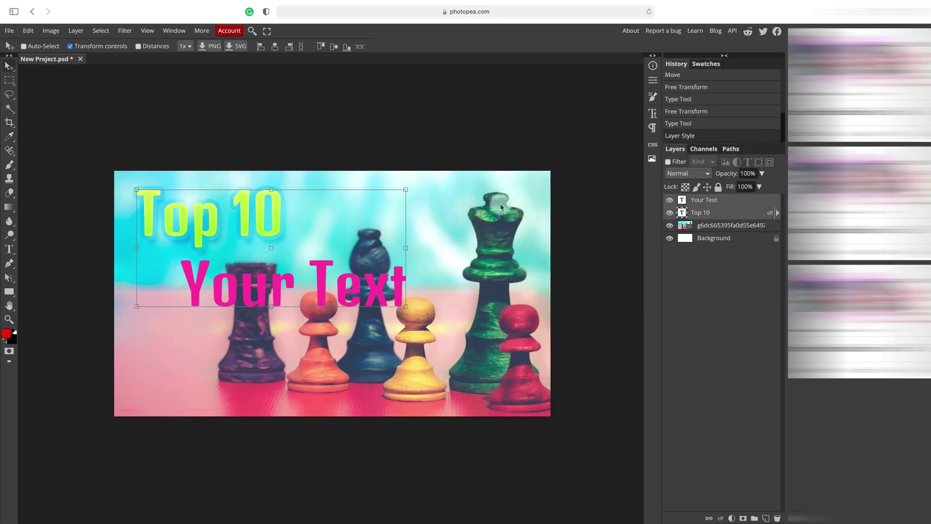
- Enlarge the Top 10 text slightly
click(718, 212)
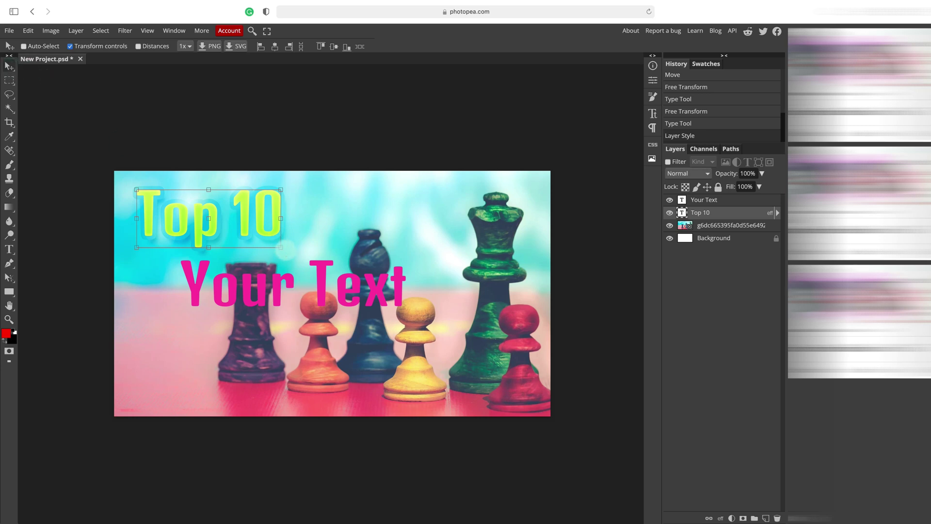
drag(280, 248, 296, 252)
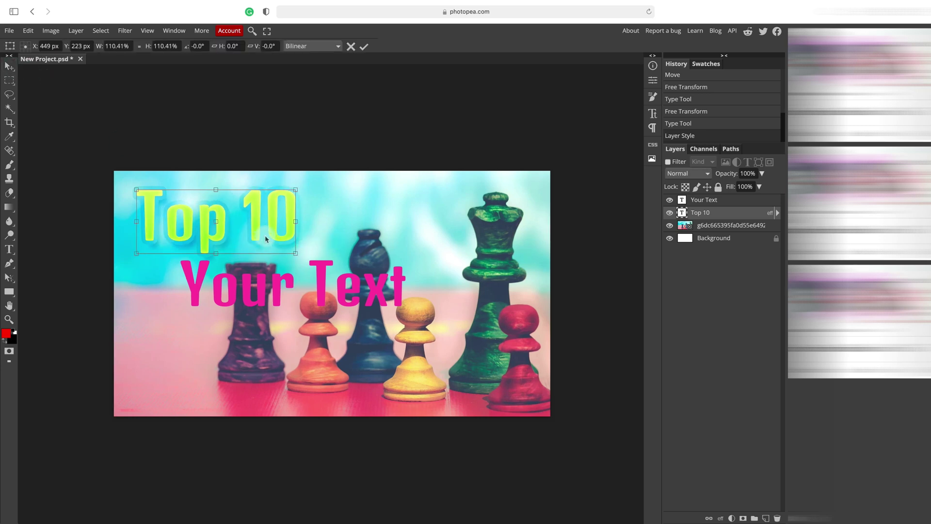
click(364, 47)
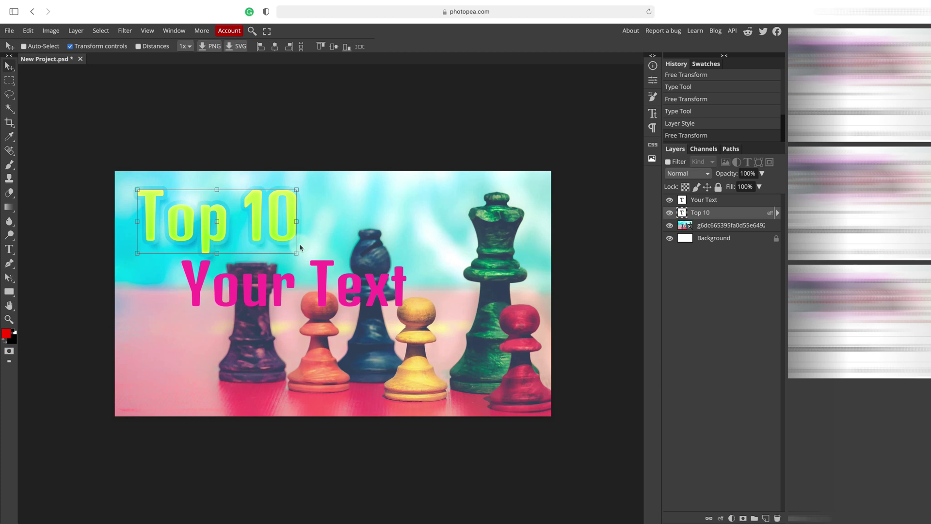
- Copy the Top 10 layer style and paste it onto the Your Text layer
right_click(727, 214)
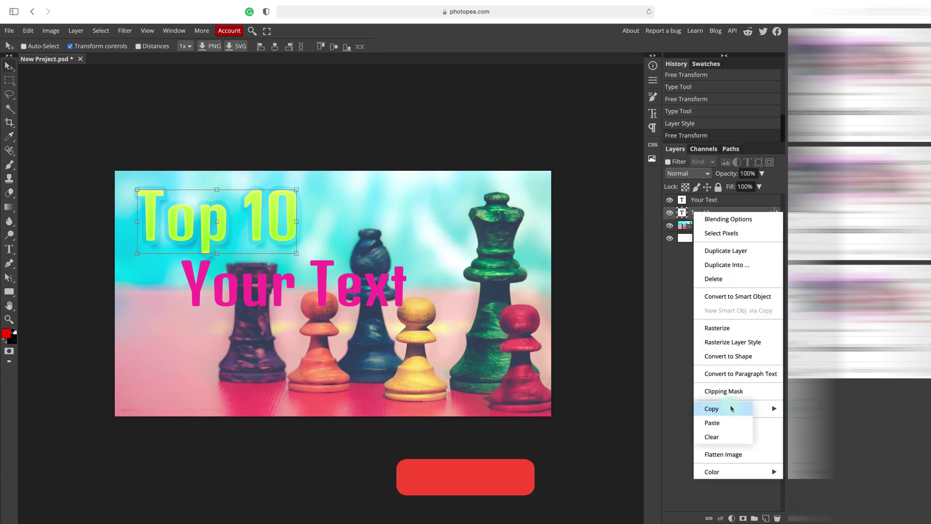
click(730, 410)
click(717, 202)
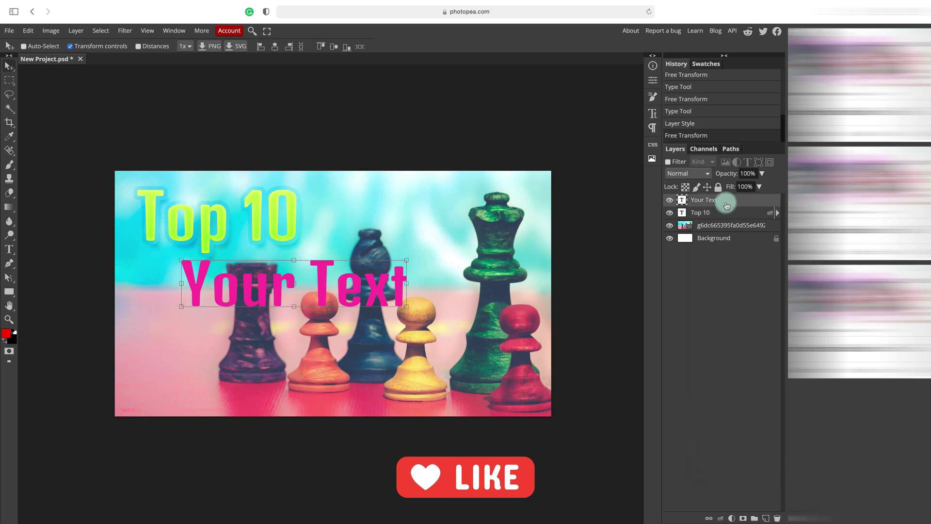
right_click(727, 204)
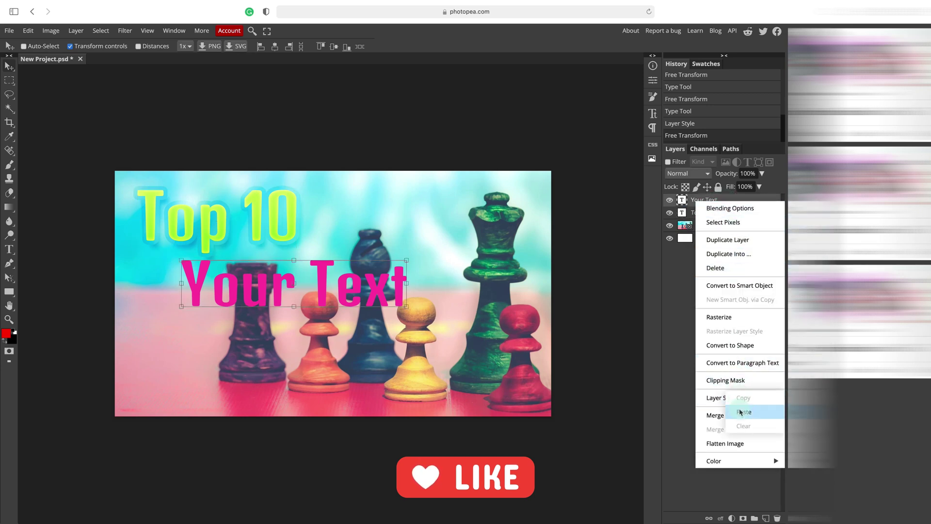
click(741, 411)
- Move Your Text left beneath Top 10 and clear its layer style
drag(345, 296, 302, 300)
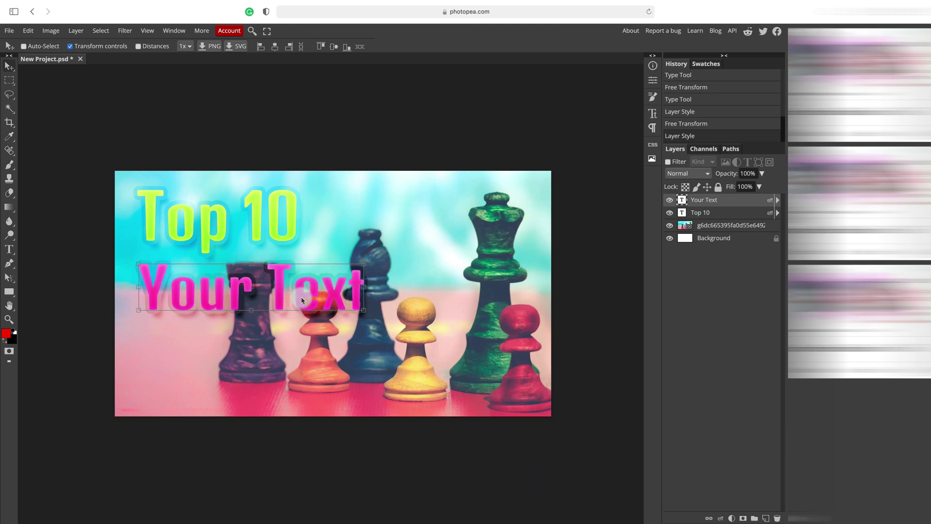
right_click(732, 202)
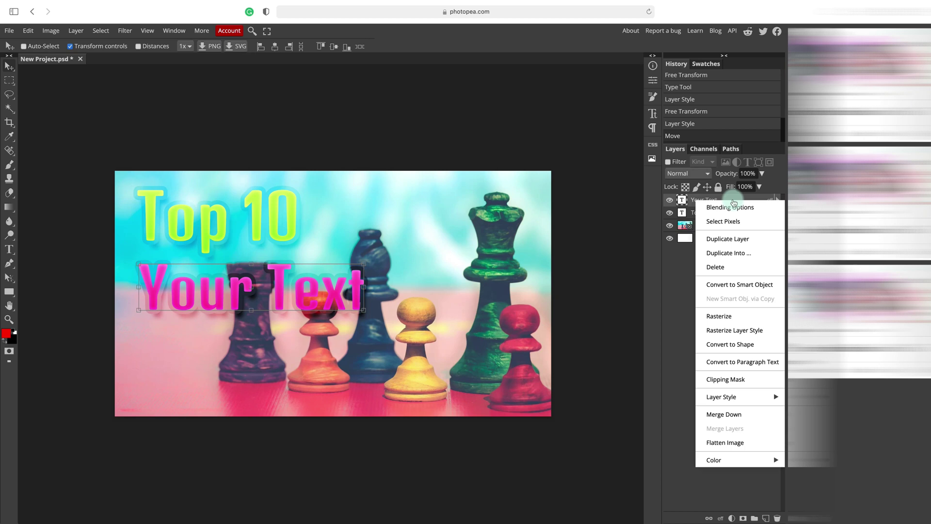
mouse_move(742, 397)
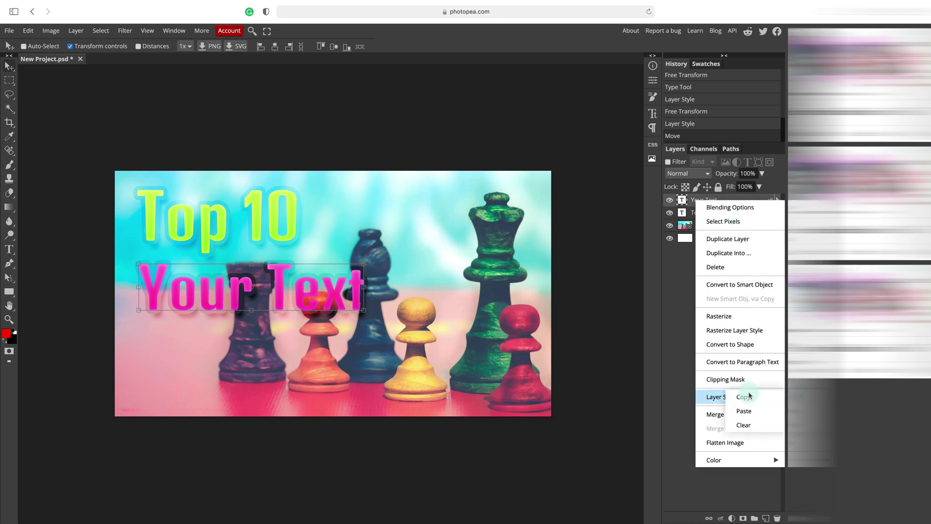
click(747, 423)
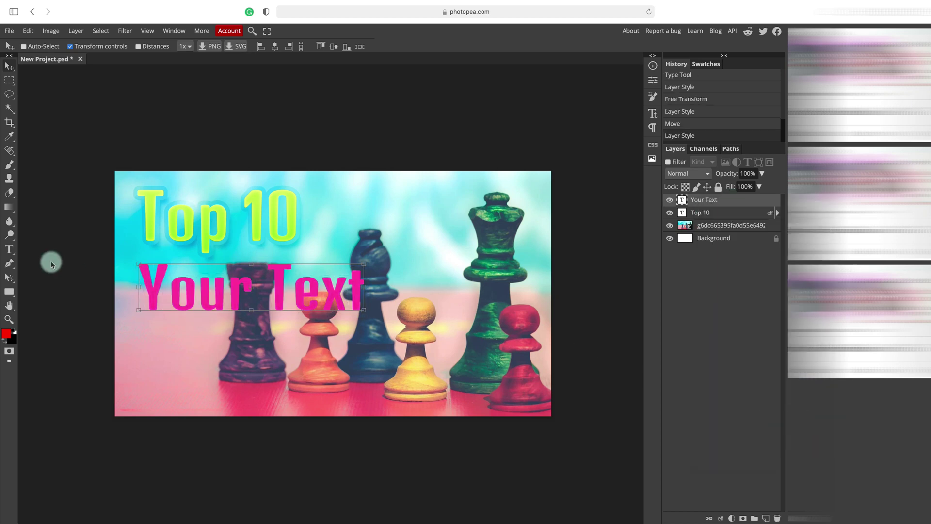
- Draw a rectangle across the Your Text line and move Shape 1 below the text layers
click(11, 293)
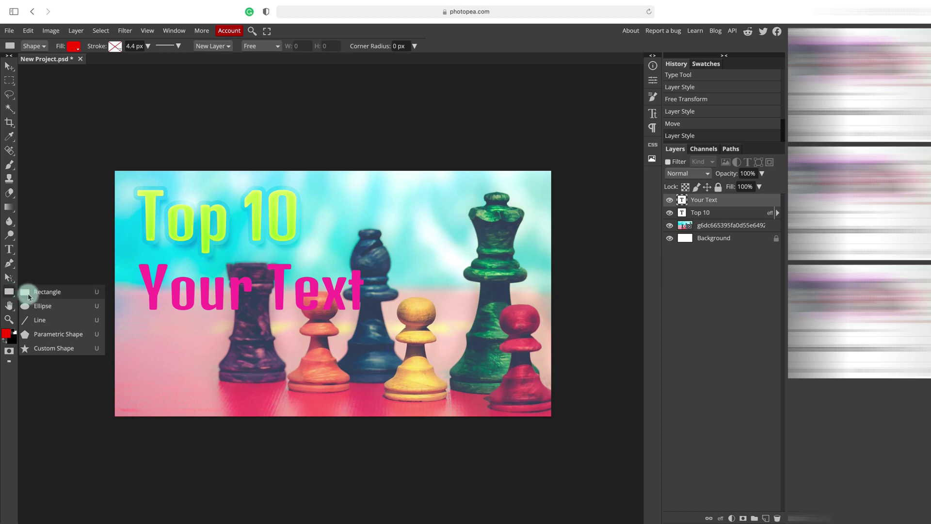
click(36, 291)
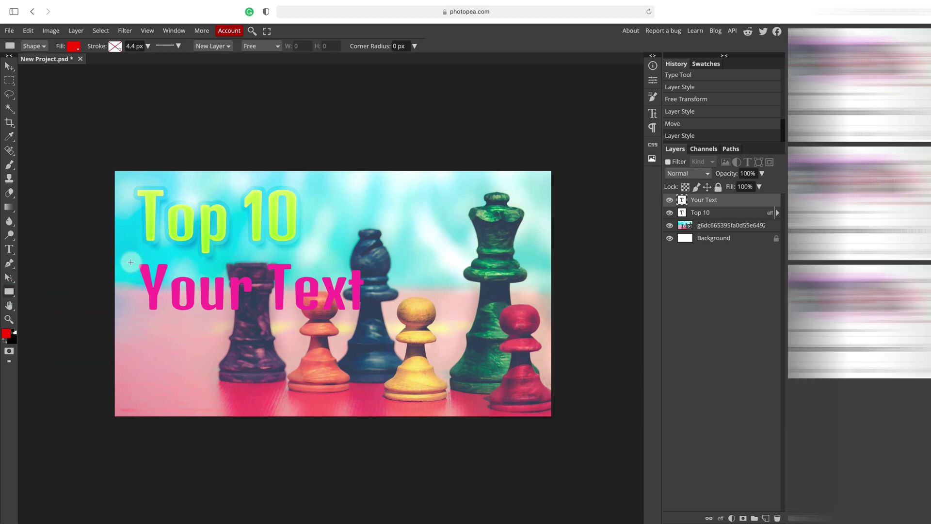
drag(134, 273, 359, 321)
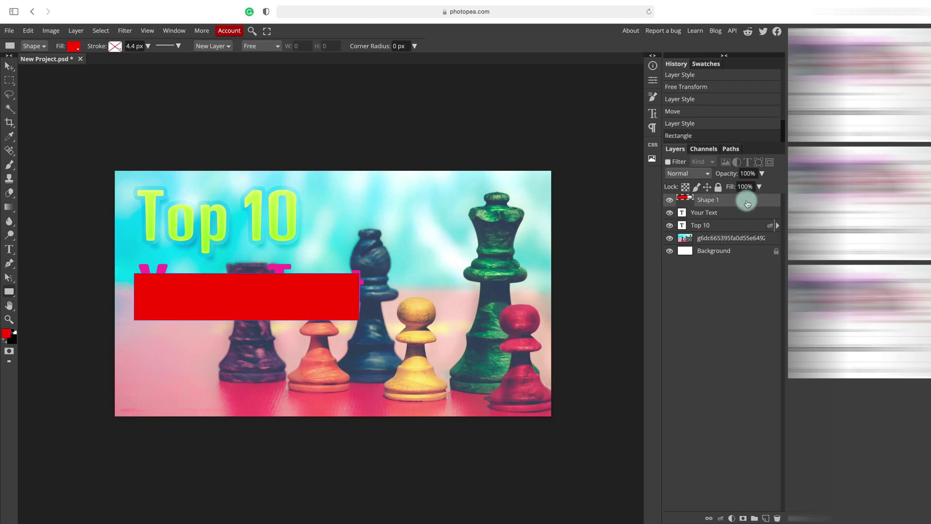
drag(744, 200, 675, 230)
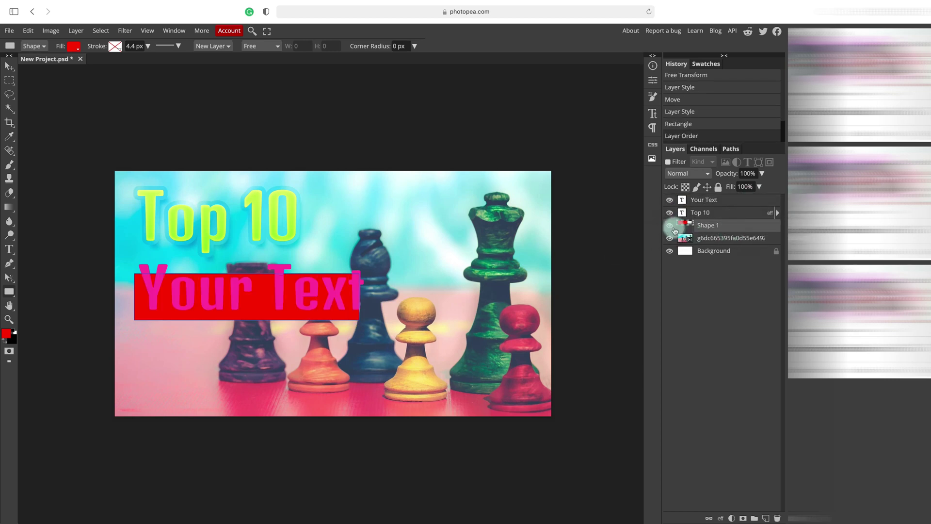
- Fill Shape 1 with black and set its blend mode to Overlay
double_click(682, 225)
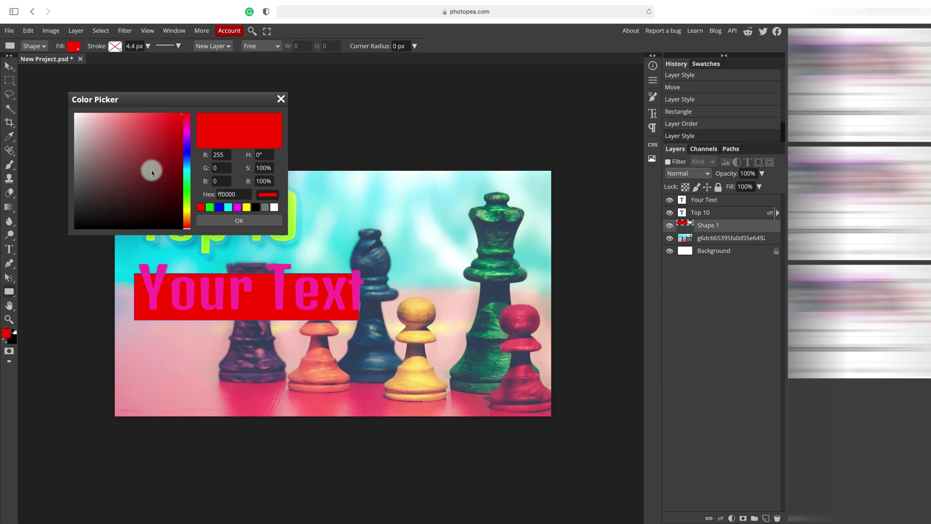
drag(104, 202, 60, 224)
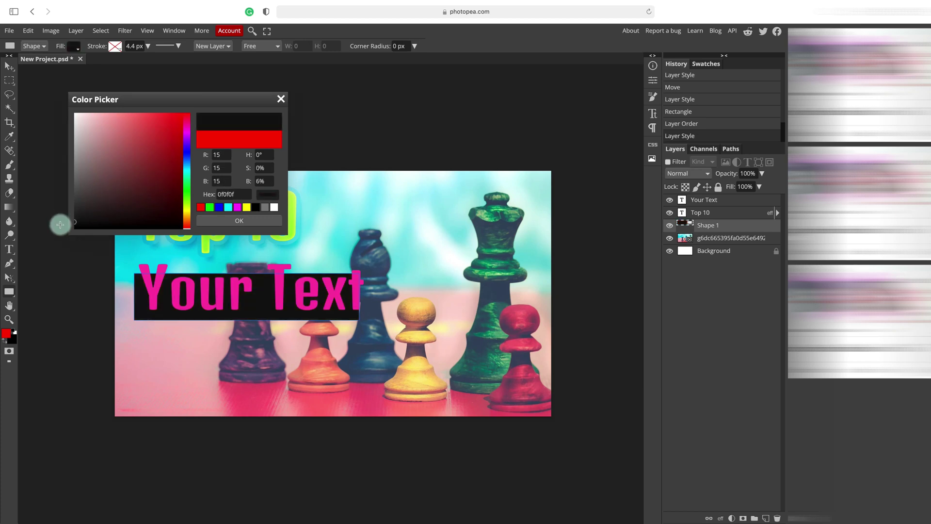
click(220, 220)
click(688, 174)
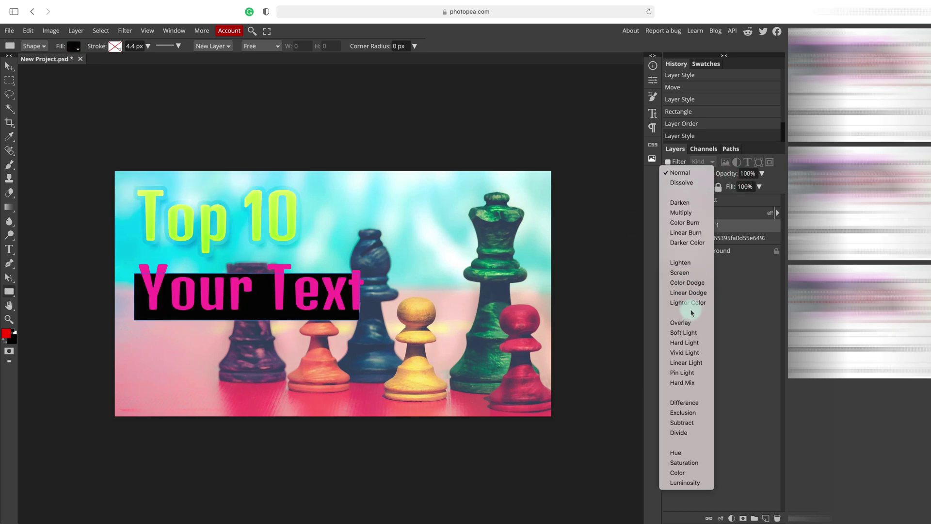
click(692, 323)
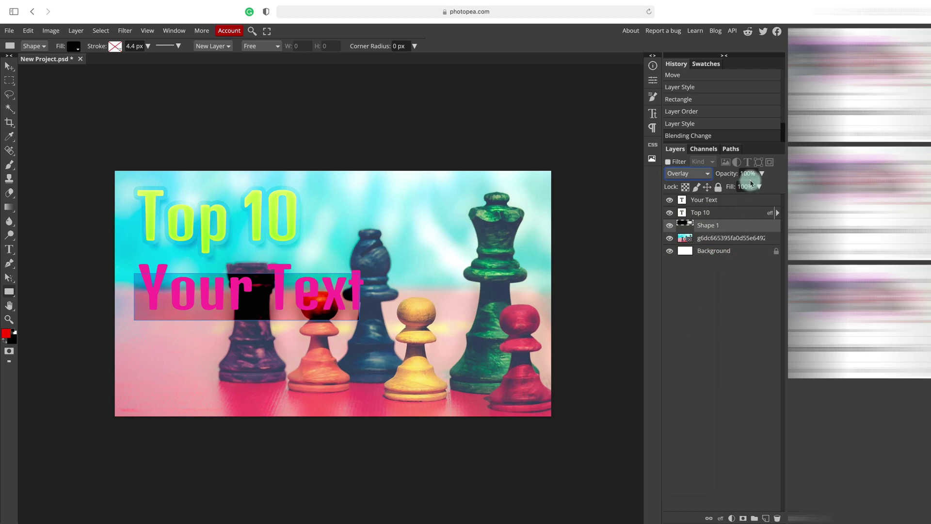
- Switch the banner to Linear Burn, lower its opacity, and enlarge it around Your Text
click(688, 173)
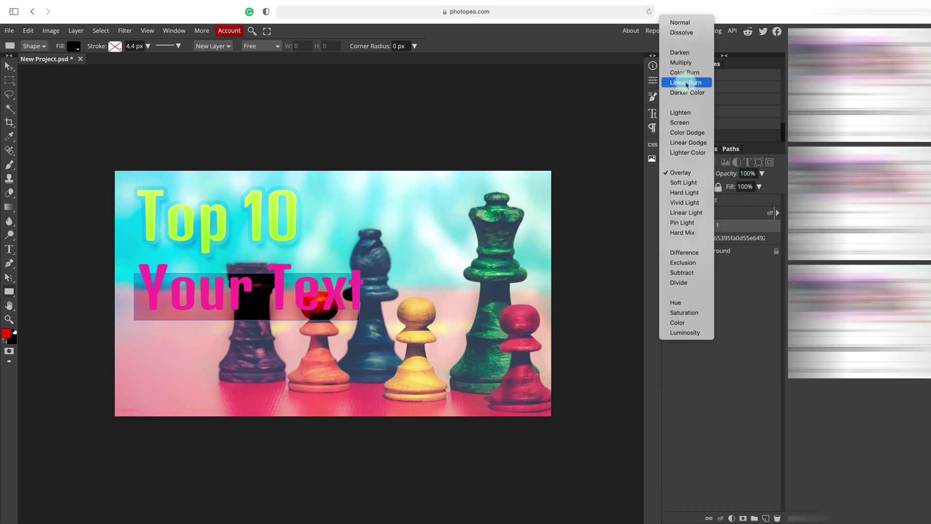
click(686, 83)
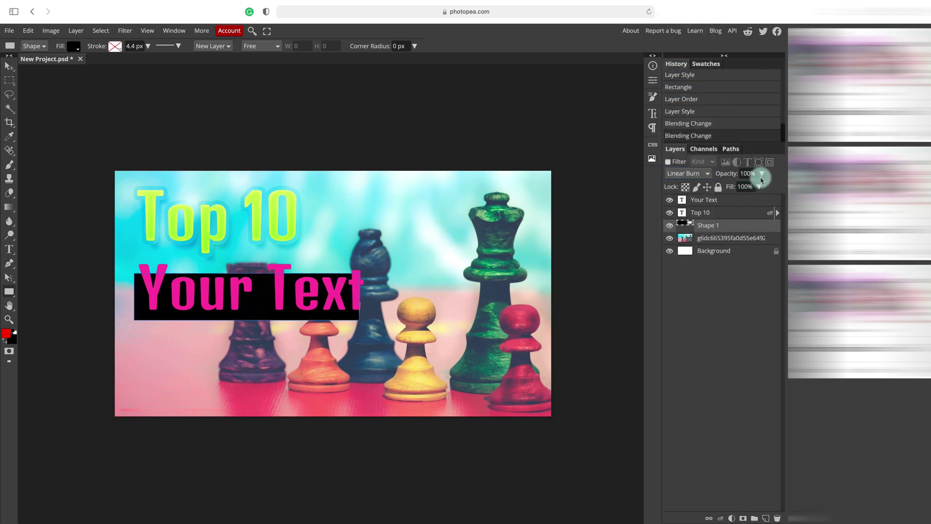
drag(763, 180, 739, 187)
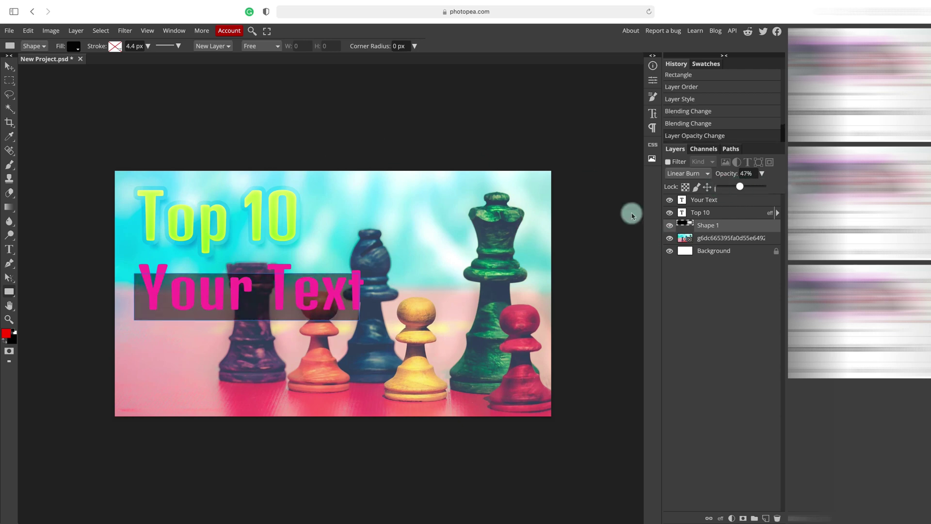
click(6, 67)
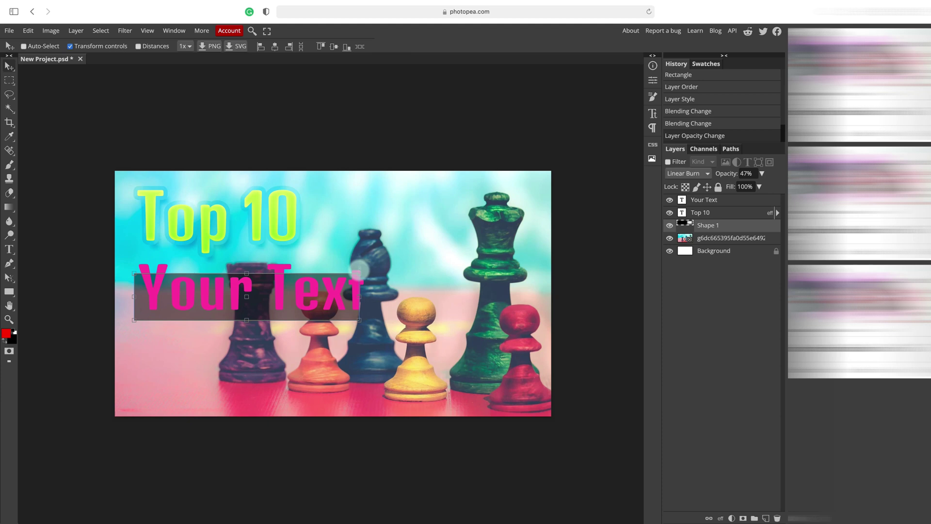
drag(360, 275, 338, 308)
key(Return)
- Nudge Top 10 slightly down and set the banner's opacity to 56%
click(727, 199)
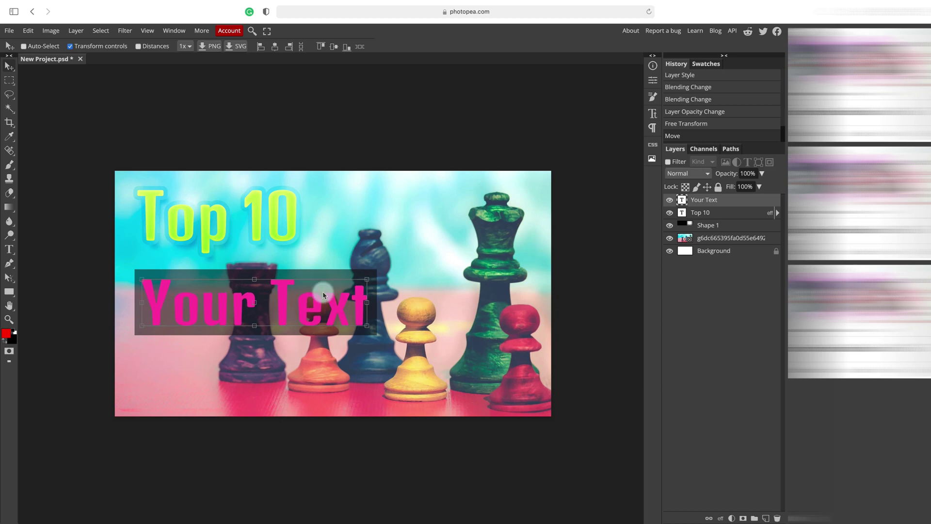
click(722, 215)
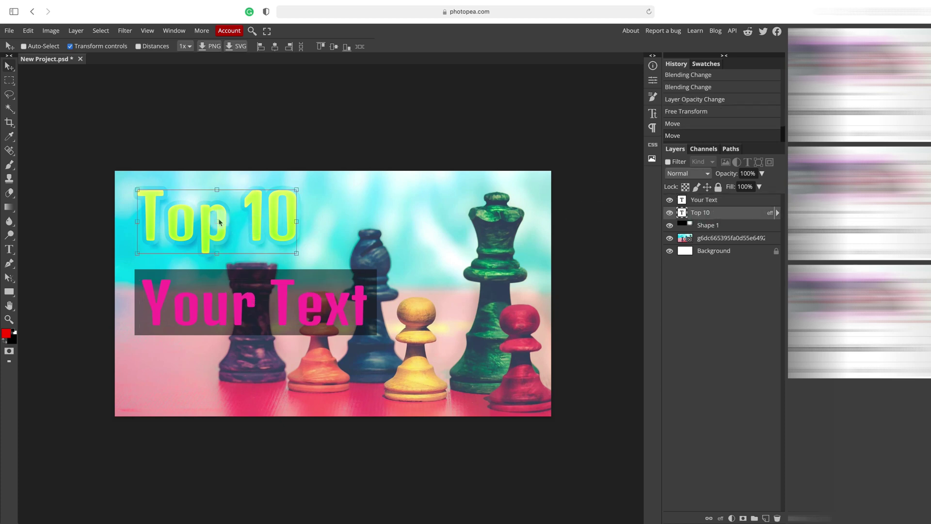
drag(218, 221, 218, 232)
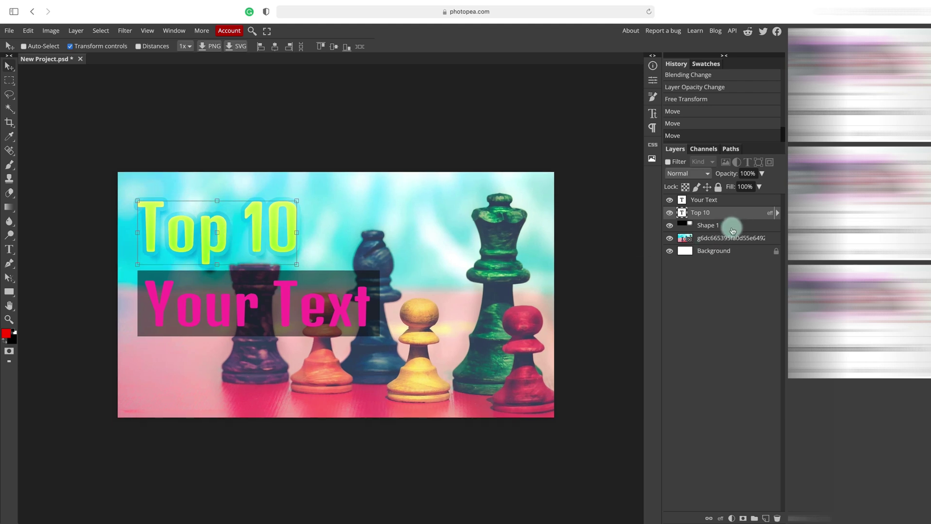
click(740, 202)
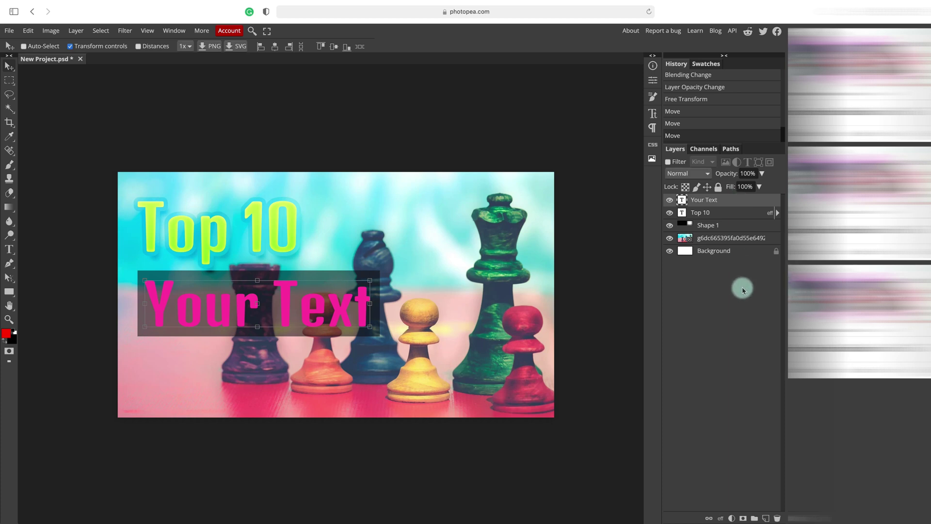
click(740, 226)
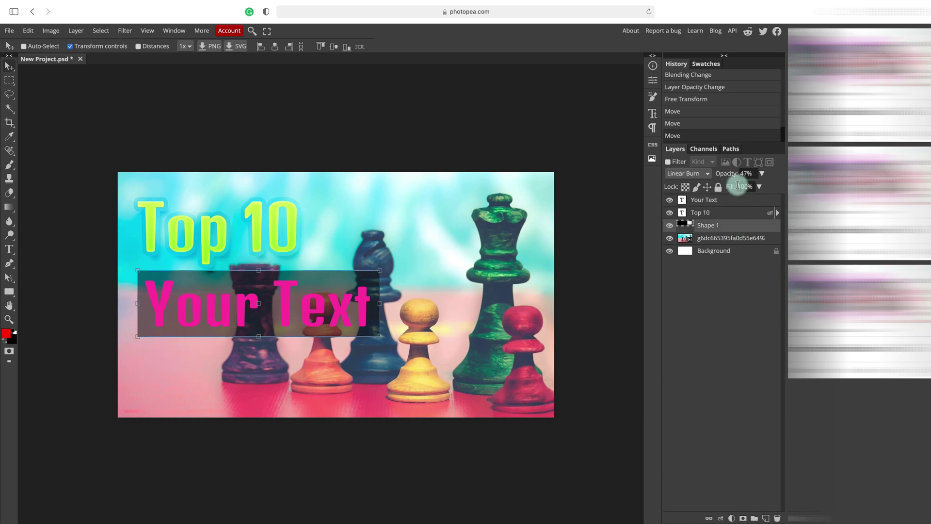
drag(740, 187, 743, 186)
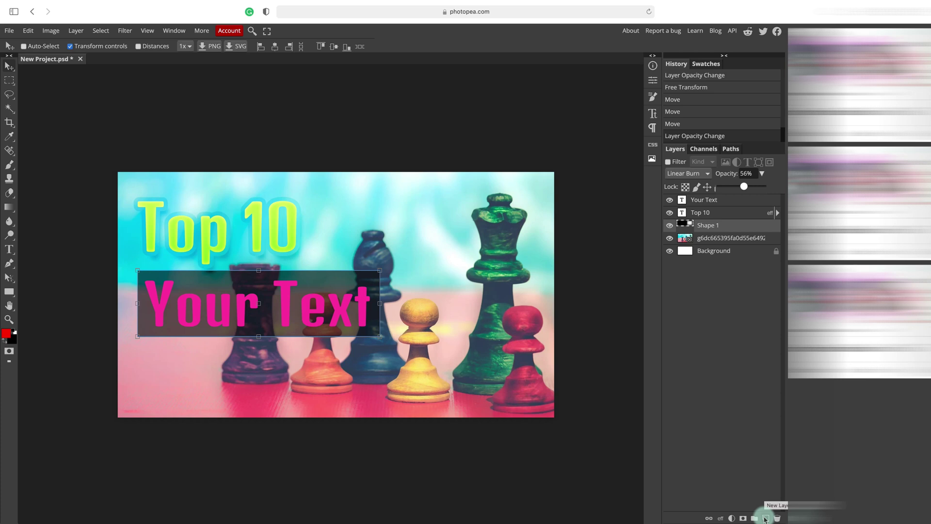
- Add a new top layer and set up a soft 78 px brush at 0% hardness
click(765, 519)
drag(729, 224, 726, 199)
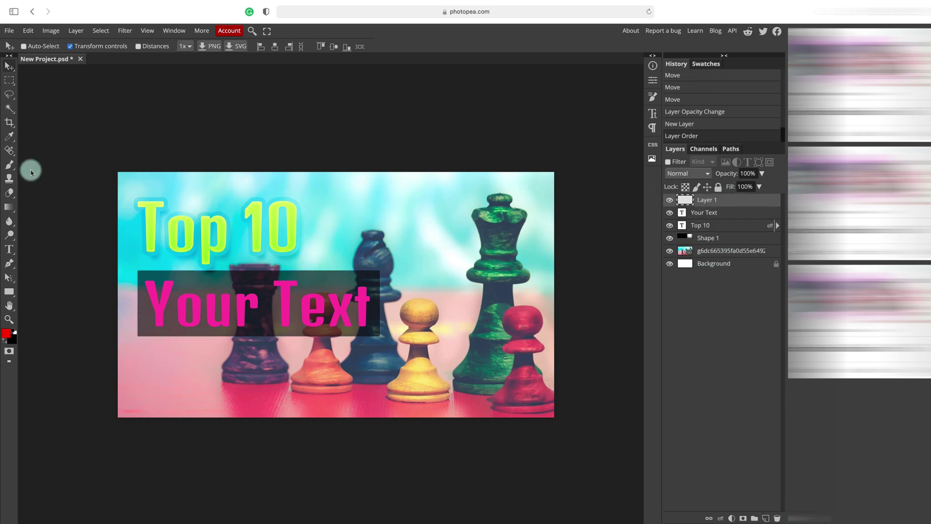
click(10, 165)
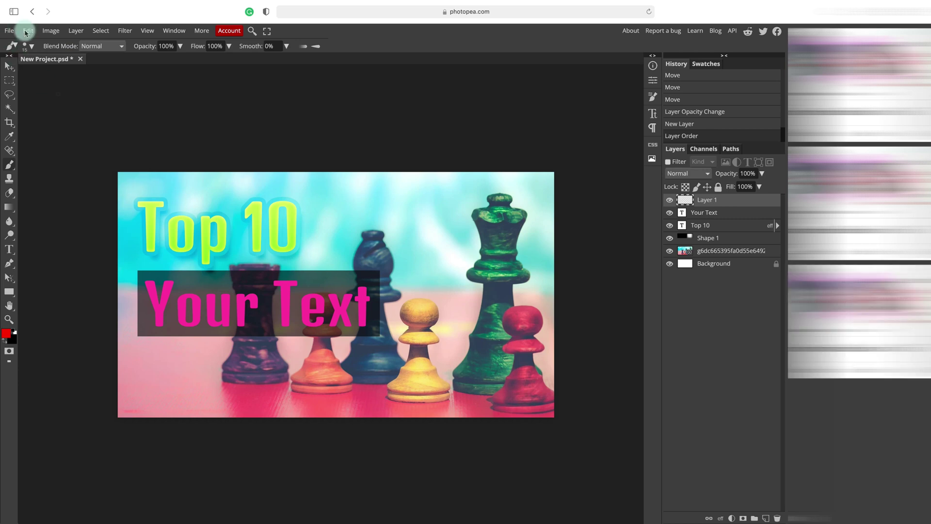
click(32, 46)
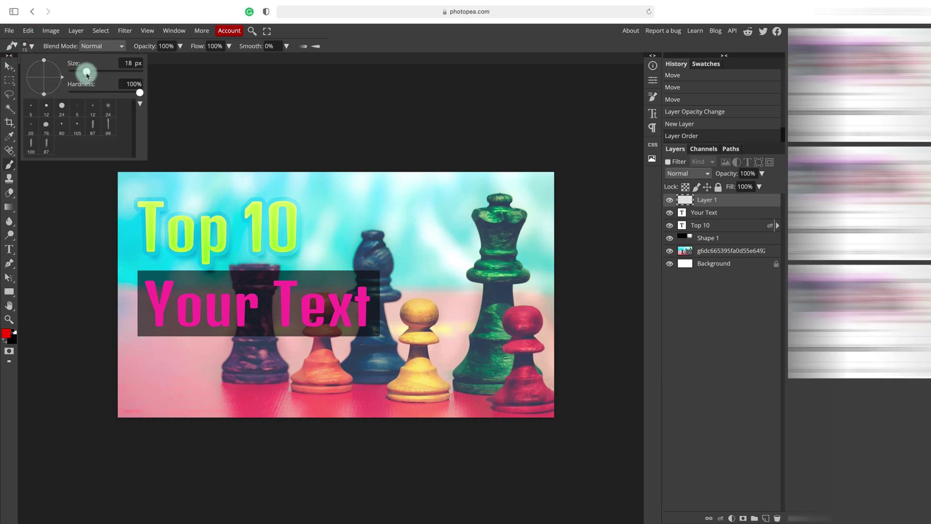
drag(88, 76, 98, 73)
drag(140, 93, 51, 92)
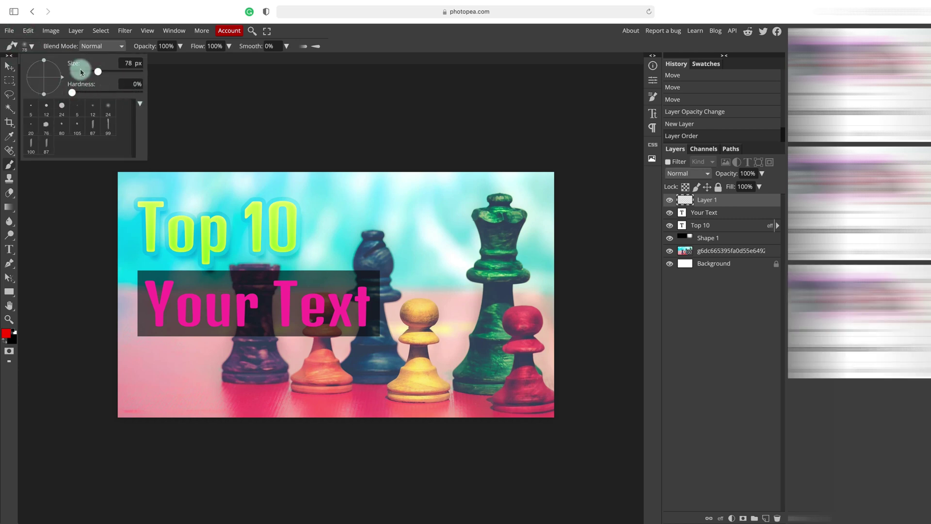
click(563, 69)
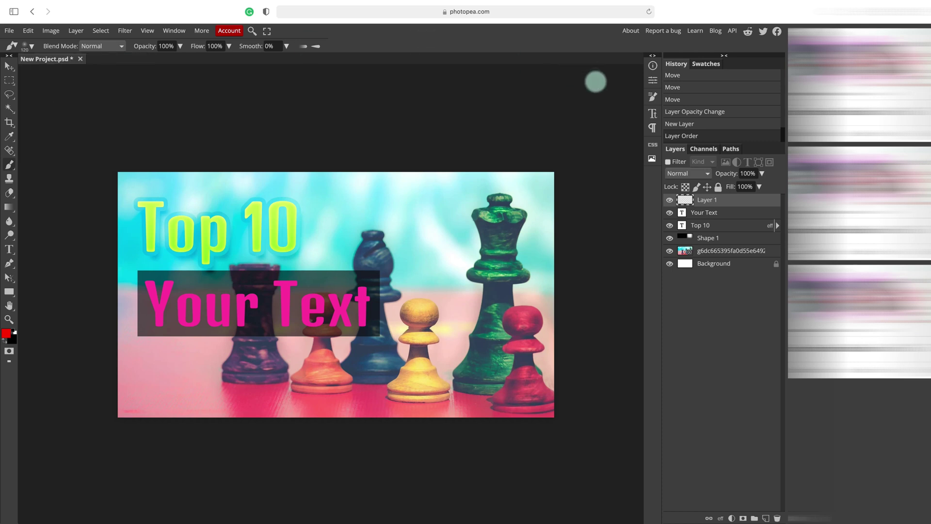
- Paint soft white glows with a larger brush over the queen, pawns and Top
click(9, 335)
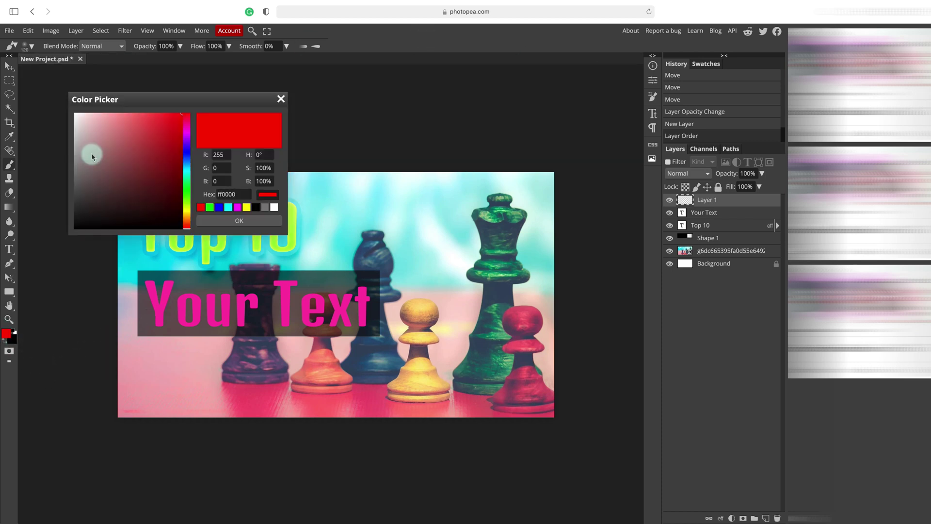
drag(91, 154, 63, 108)
click(235, 221)
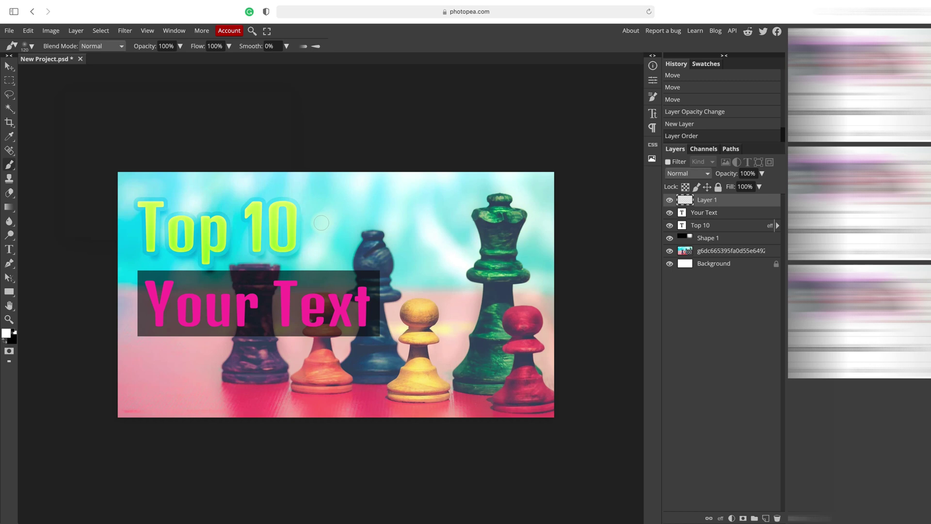
click(31, 46)
drag(71, 72, 118, 73)
click(440, 51)
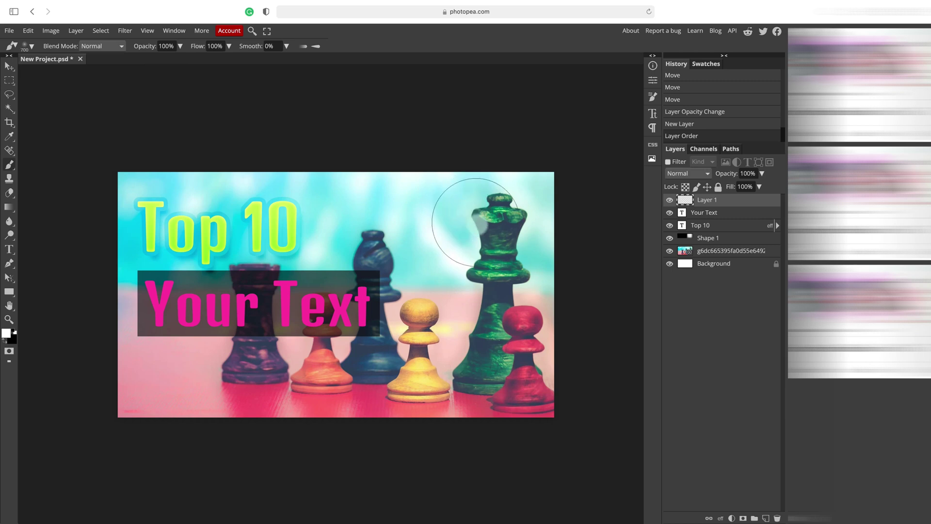
drag(487, 199, 491, 238)
key(bracketright)
key(bracketright)
key(bracketright)
key(bracketright)
drag(367, 342, 342, 322)
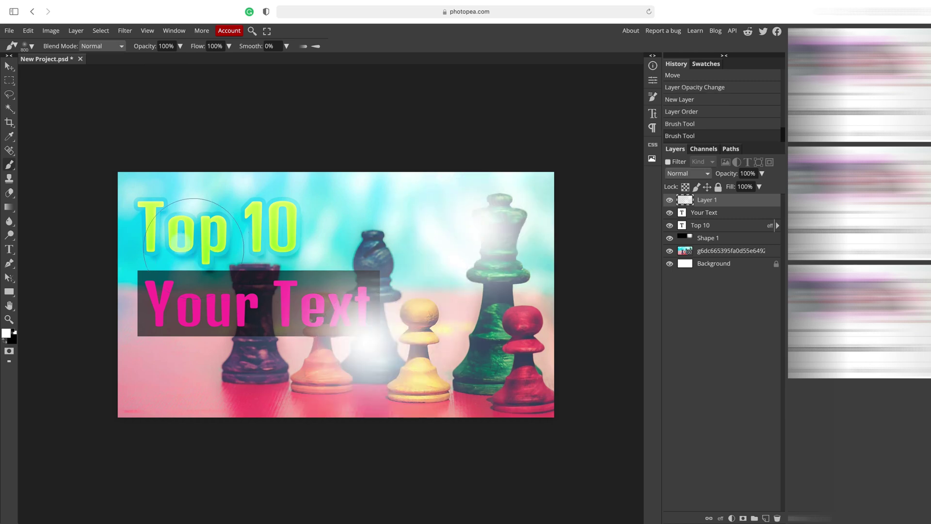
drag(204, 228, 155, 209)
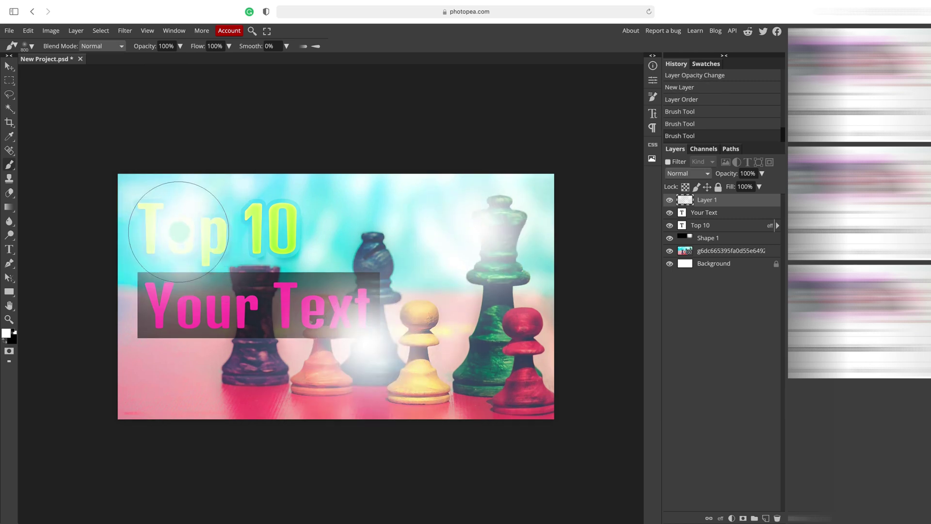
- Dab soft black shadows at lower left, over 10, Top, Text and the red pawn
click(9, 336)
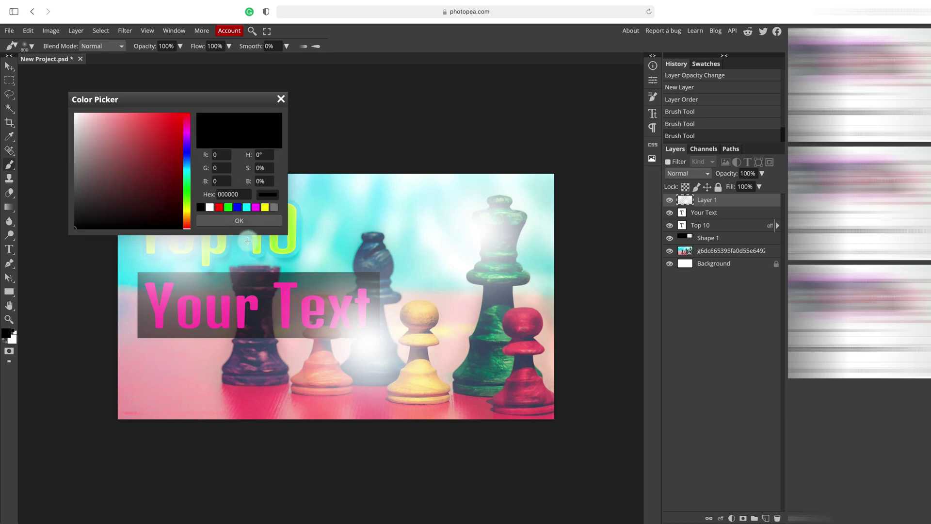
click(239, 221)
click(177, 374)
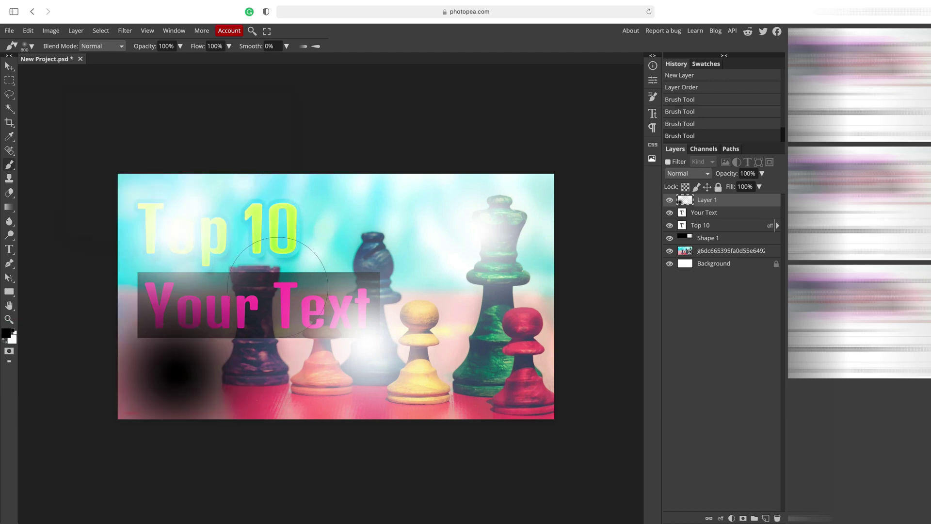
click(300, 201)
click(184, 243)
click(346, 332)
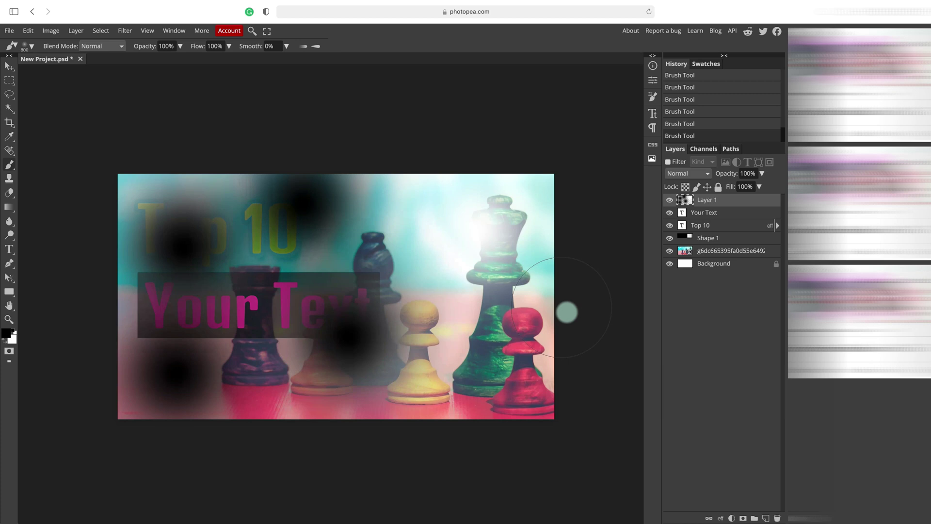
click(538, 324)
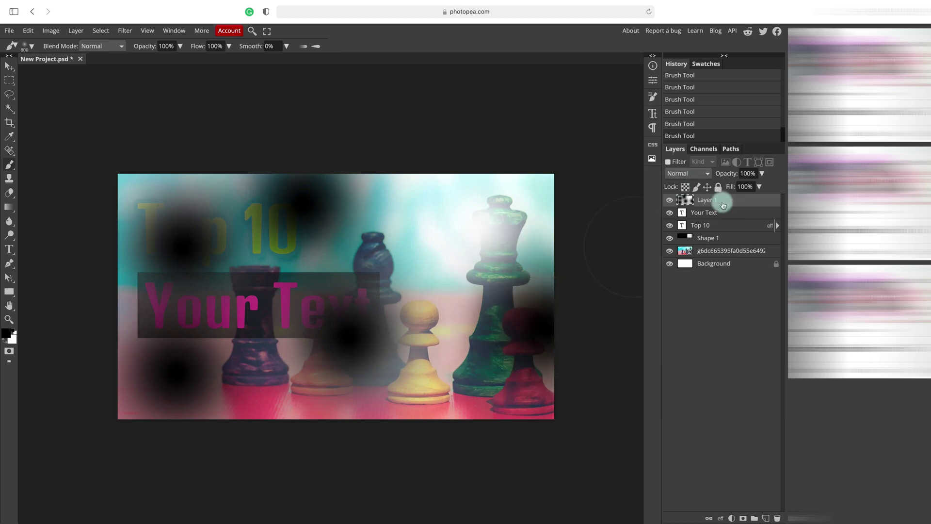
click(703, 173)
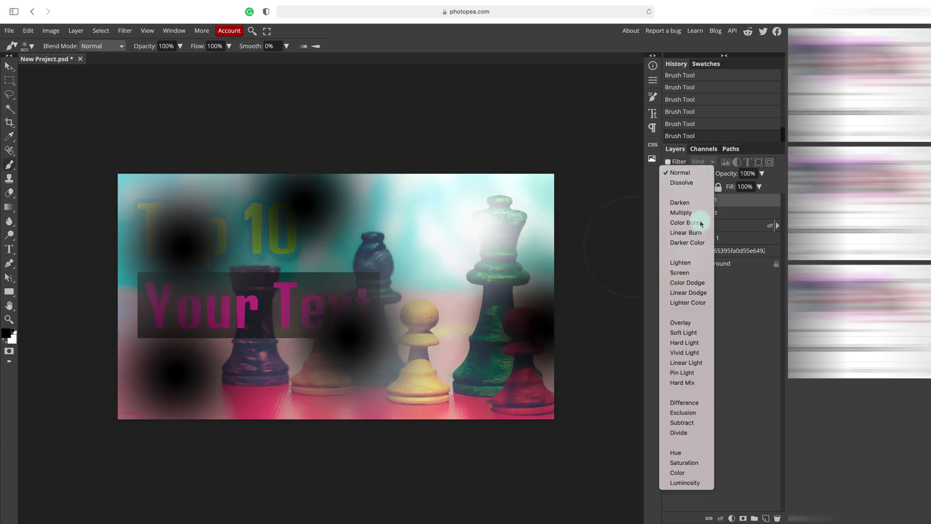
- Set Layer 1 to Overlay blending and toggle its visibility to compare
click(683, 322)
click(671, 202)
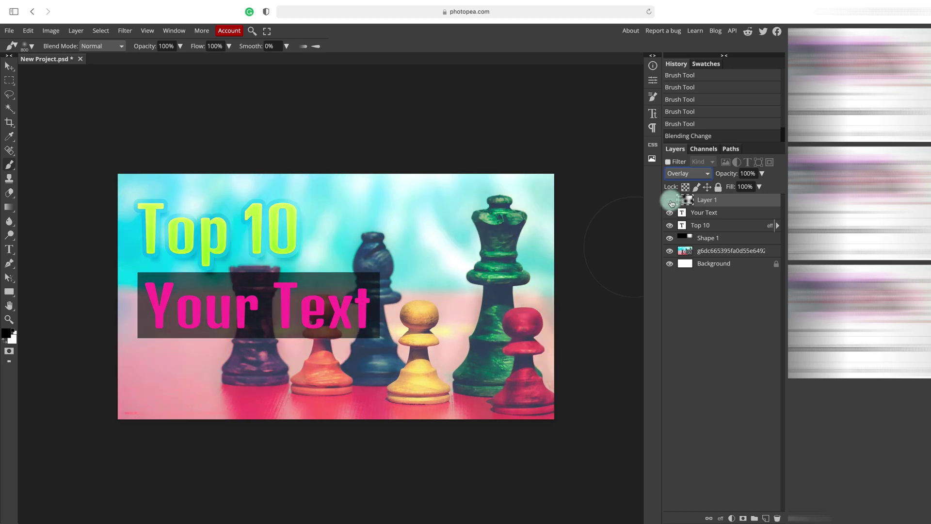
click(671, 203)
click(671, 203)
click(671, 202)
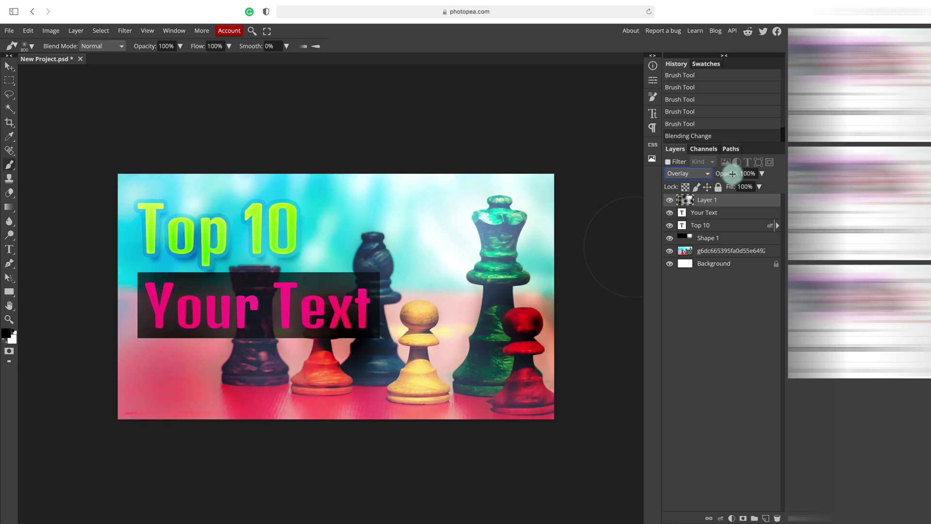
- Lower Layer 1's opacity to 40% and show the Adjustments panel
click(762, 174)
drag(765, 186, 737, 187)
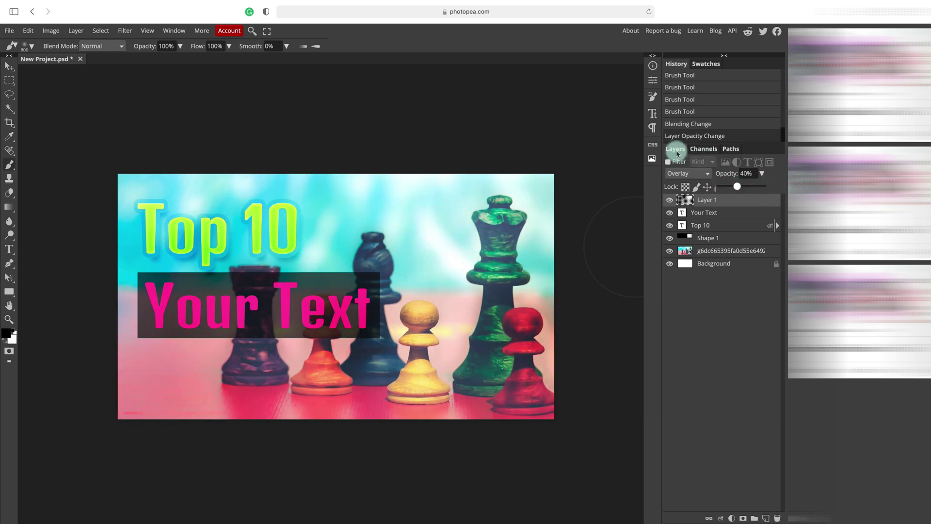
click(174, 31)
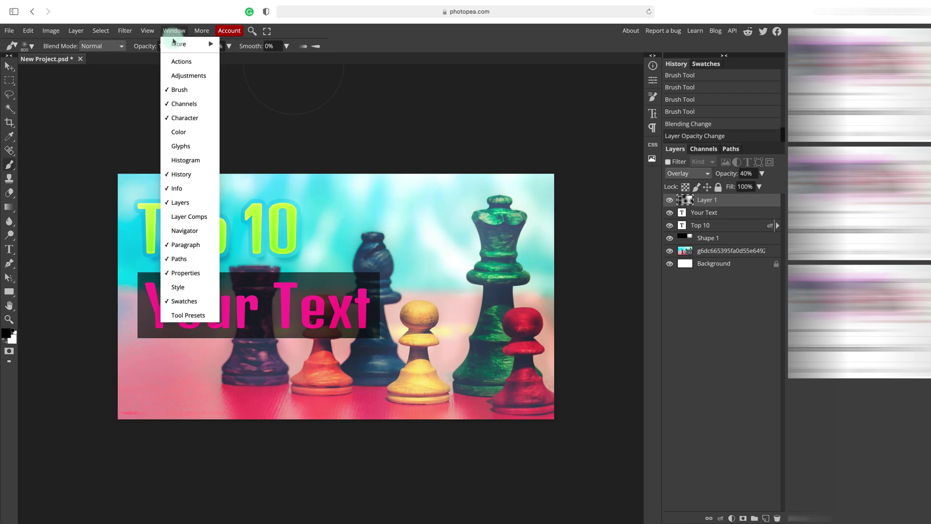
click(190, 76)
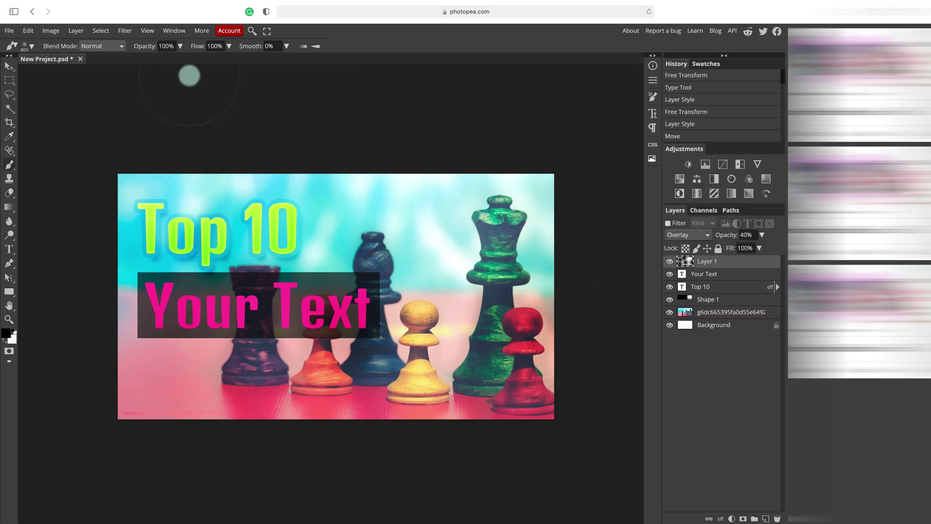
- Add a Hue/Saturation adjustment layer with Saturation set to 25
click(680, 180)
mouse_move(572, 164)
mouse_down()
mouse_move(600, 168)
mouse_move(537, 162)
mouse_move(614, 167)
mouse_move(580, 166)
mouse_move(588, 167)
mouse_up()
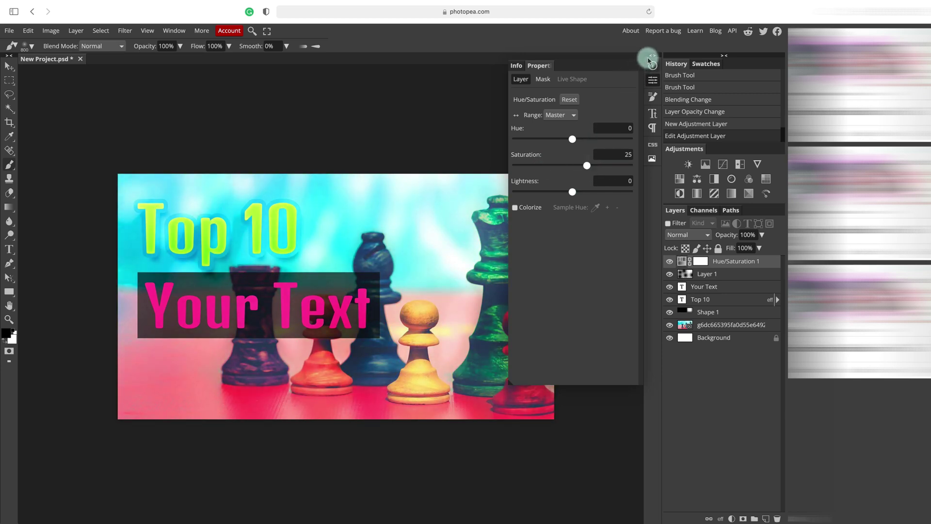
click(653, 160)
click(663, 182)
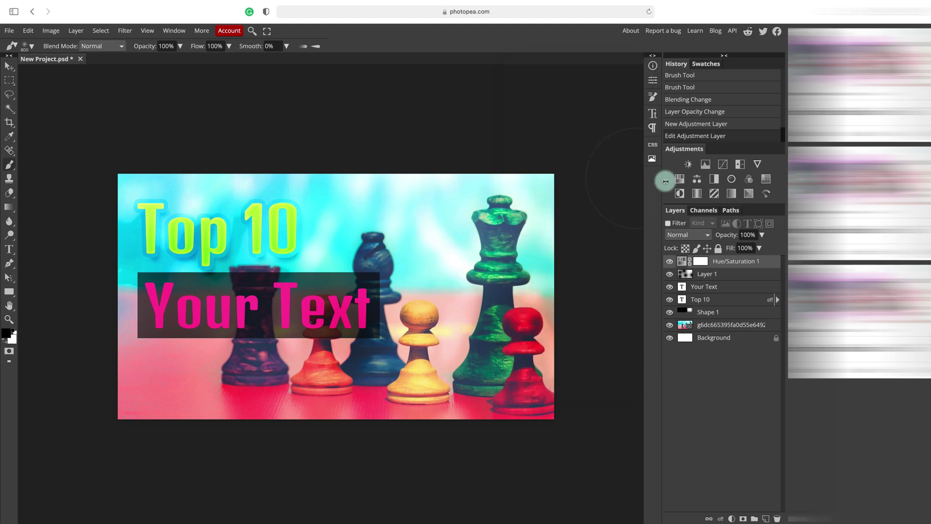
- Toggle Layer 1, Your Text, Top 10, banner and photo visibility to compare each
click(726, 278)
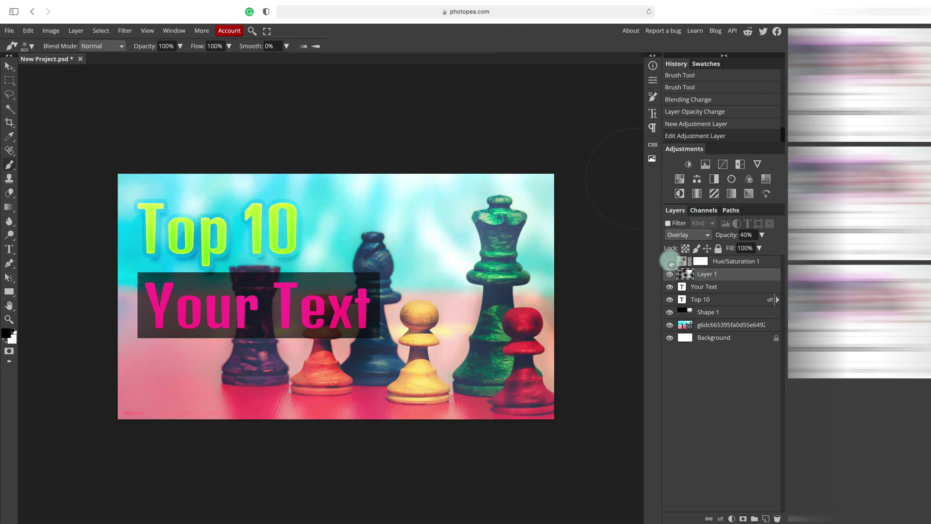
click(669, 275)
click(668, 275)
click(669, 286)
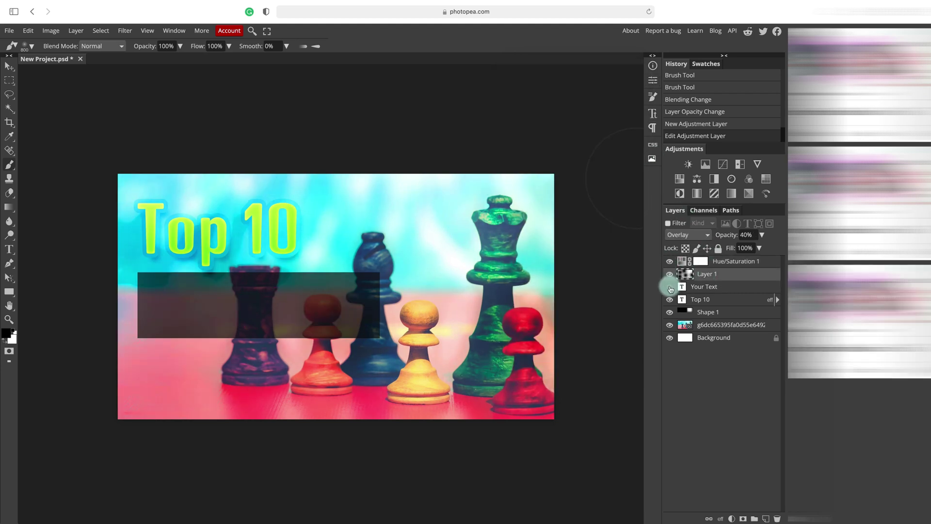
click(669, 286)
click(669, 300)
click(669, 300)
click(671, 313)
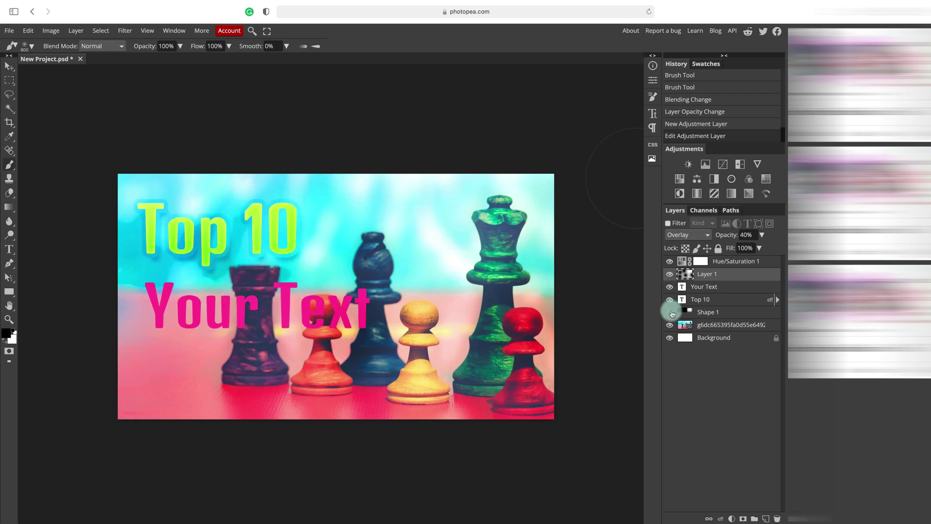
click(671, 312)
click(670, 326)
click(669, 325)
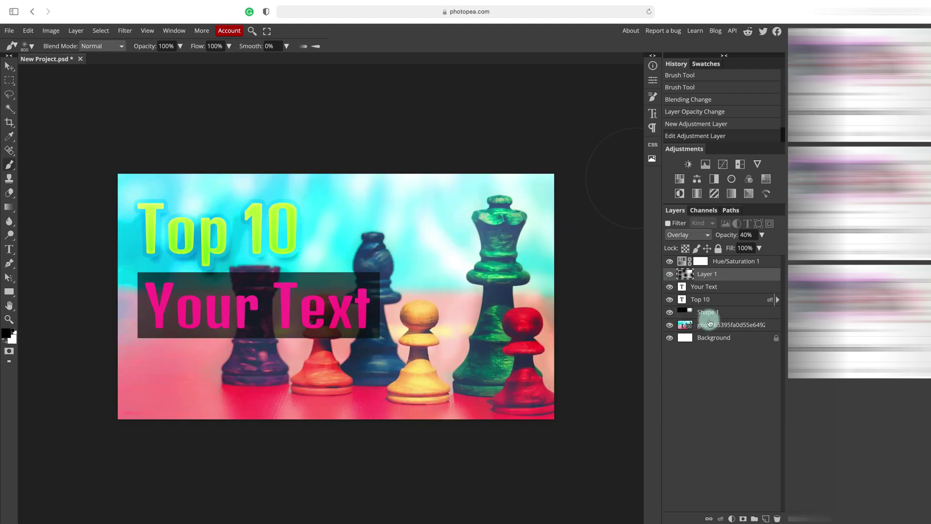
- Recolour the Shape 1 banner to deep navy #232434
click(688, 313)
double_click(685, 313)
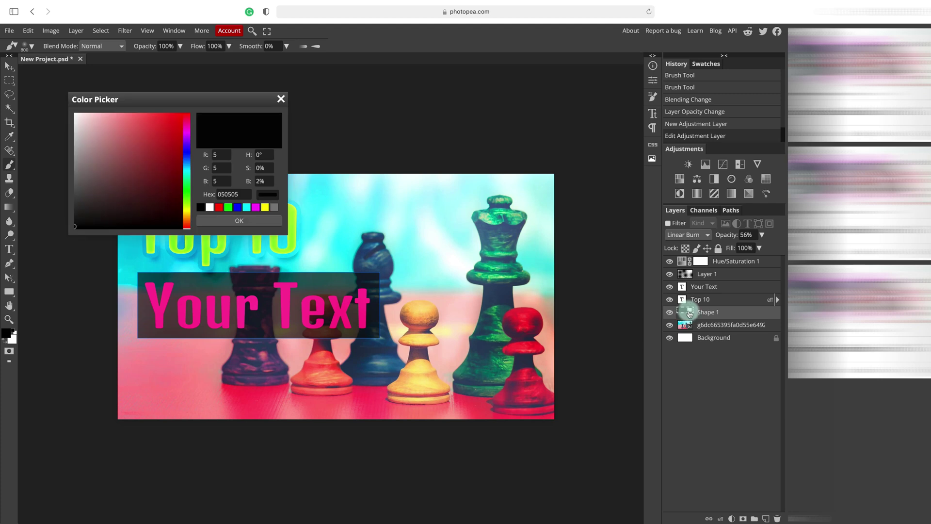
click(187, 153)
click(109, 205)
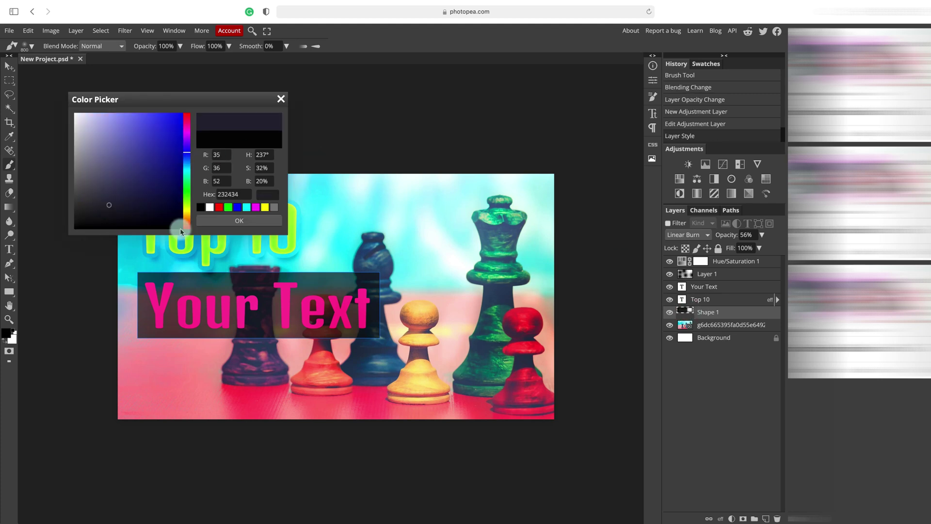
click(211, 222)
click(9, 66)
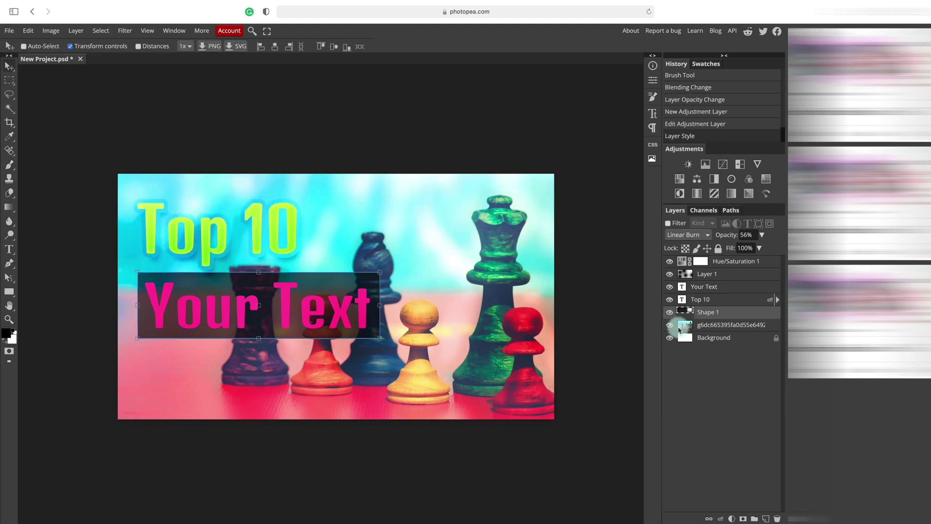
click(747, 343)
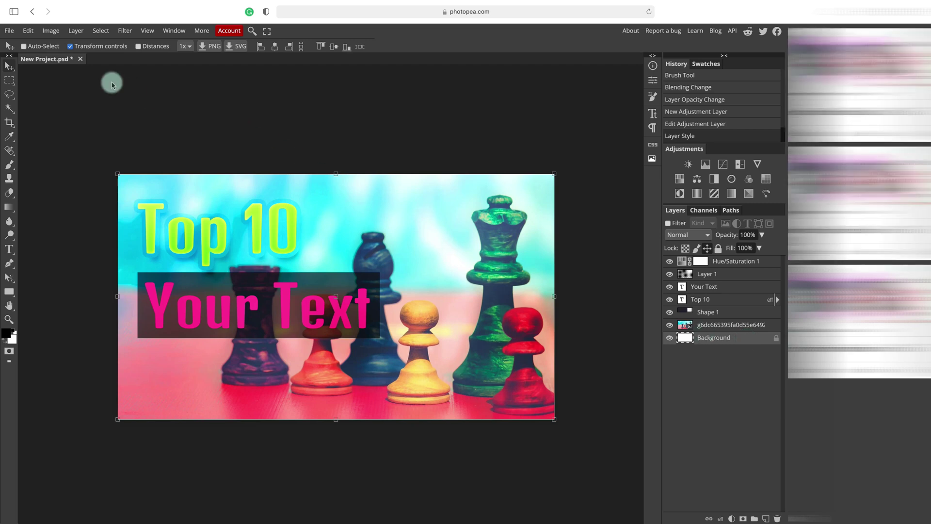
- Export the 1920×1080 thumbnail via File > Export as JPG at 90% quality
click(9, 30)
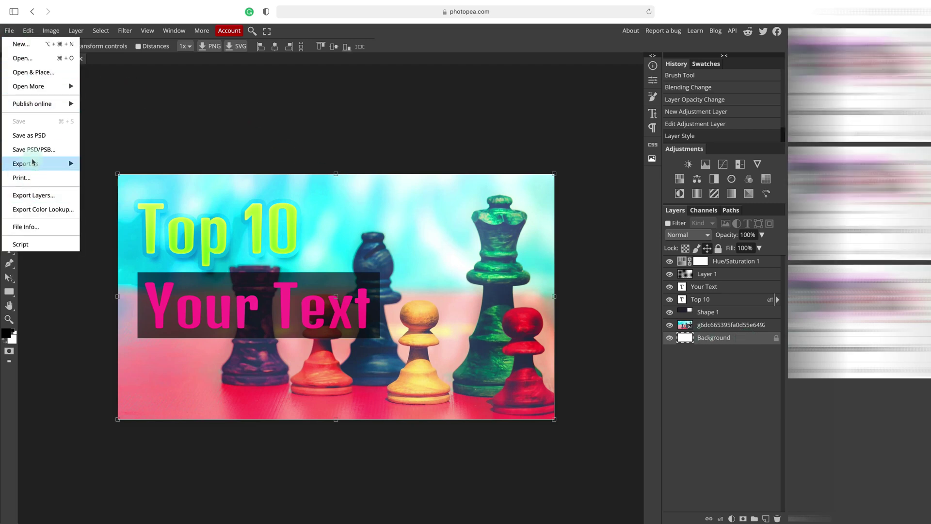
mouse_move(33, 163)
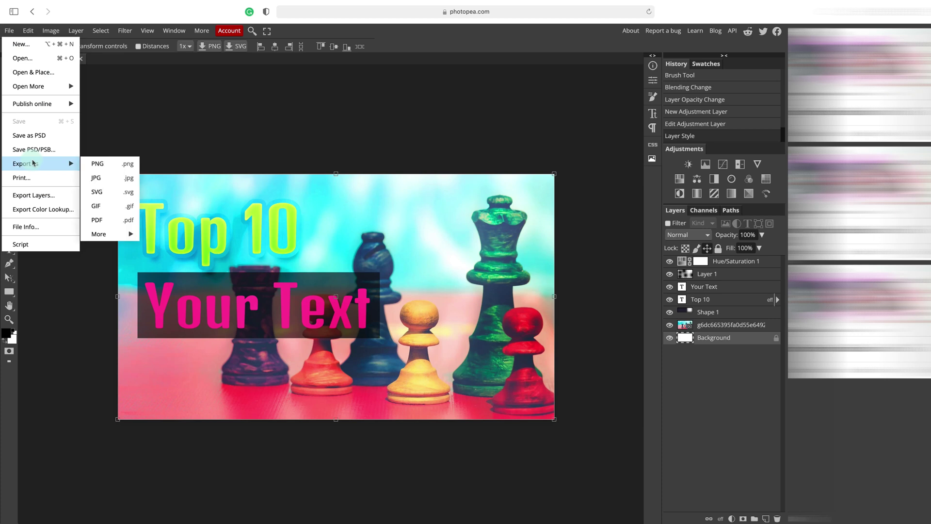
click(125, 178)
drag(377, 174, 400, 179)
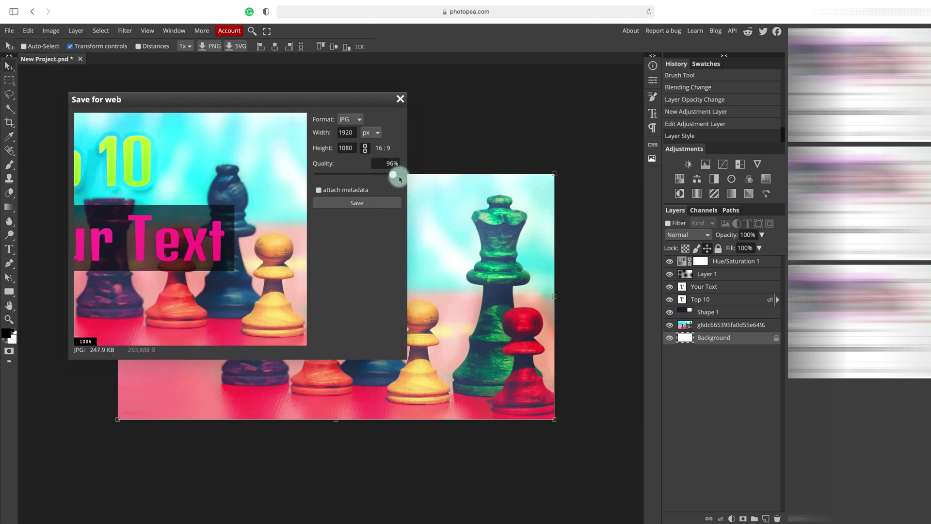
click(363, 203)
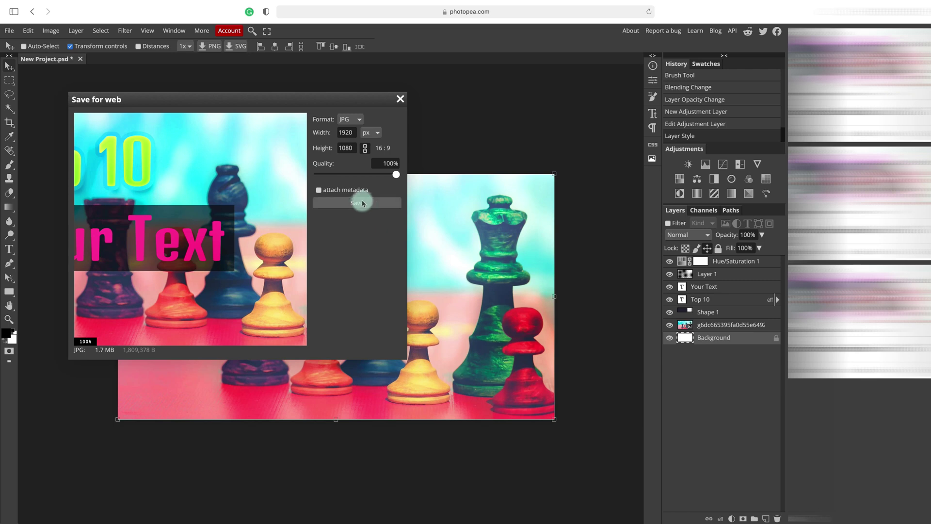
click(392, 172)
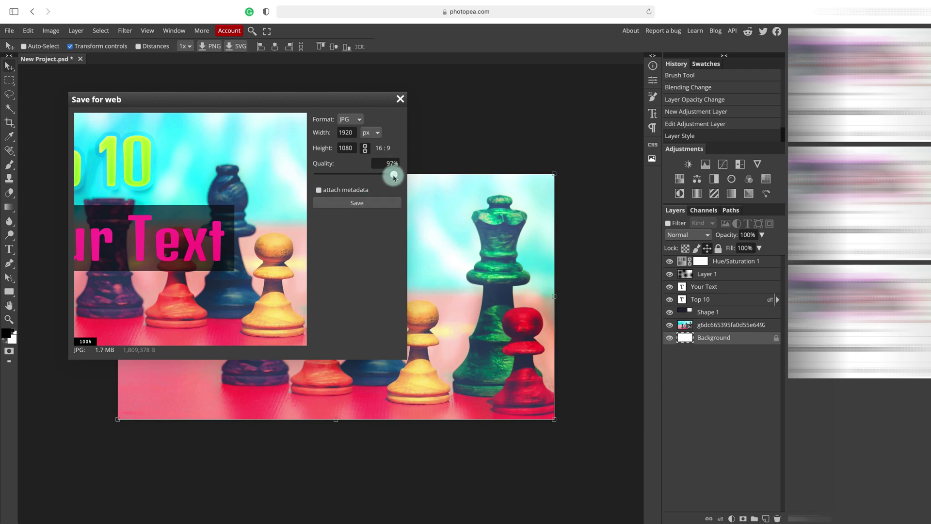
click(368, 205)
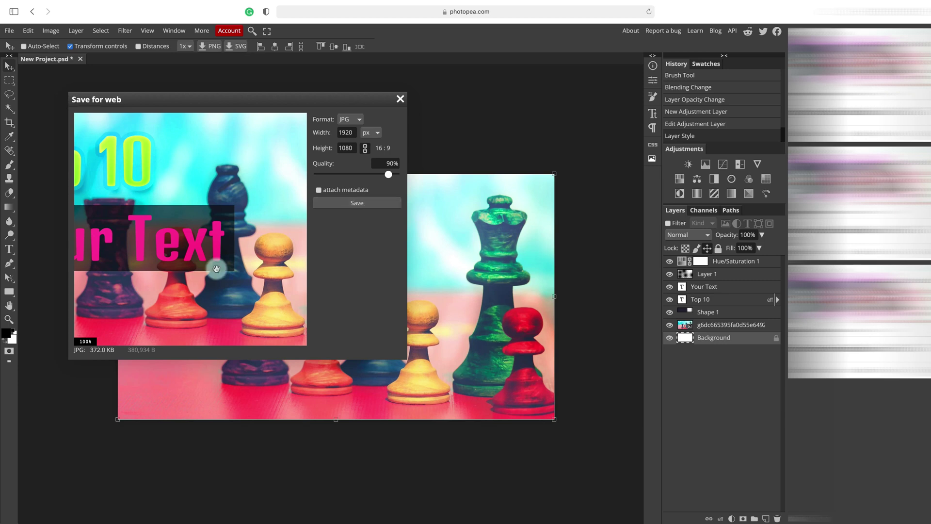
click(370, 203)
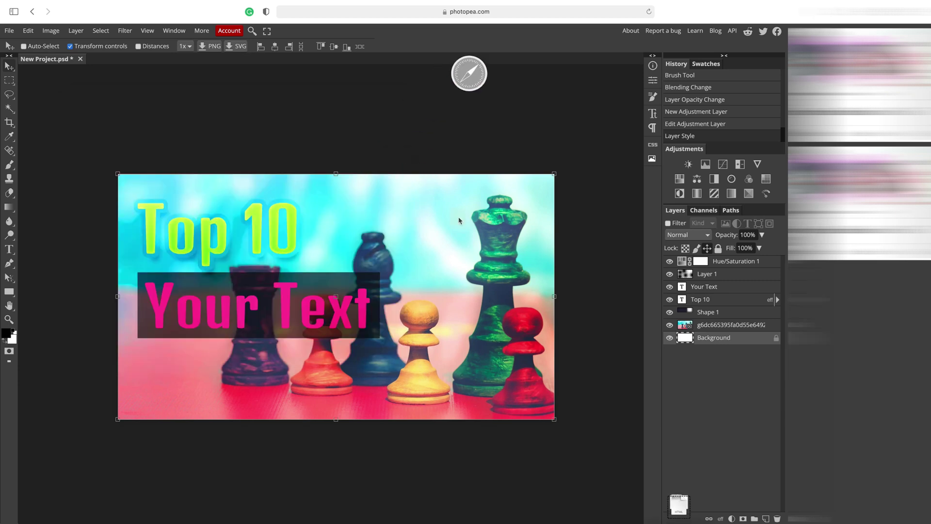